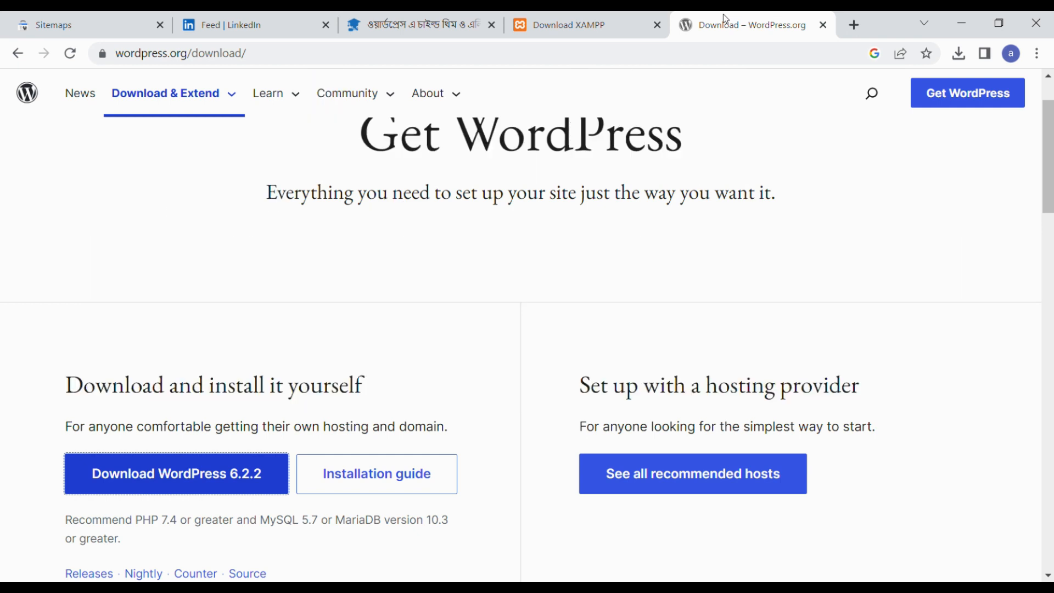
Download the XAMPP 8.0.28 64-bit Windows installer, then return to the WordPress tab.
click(624, 15)
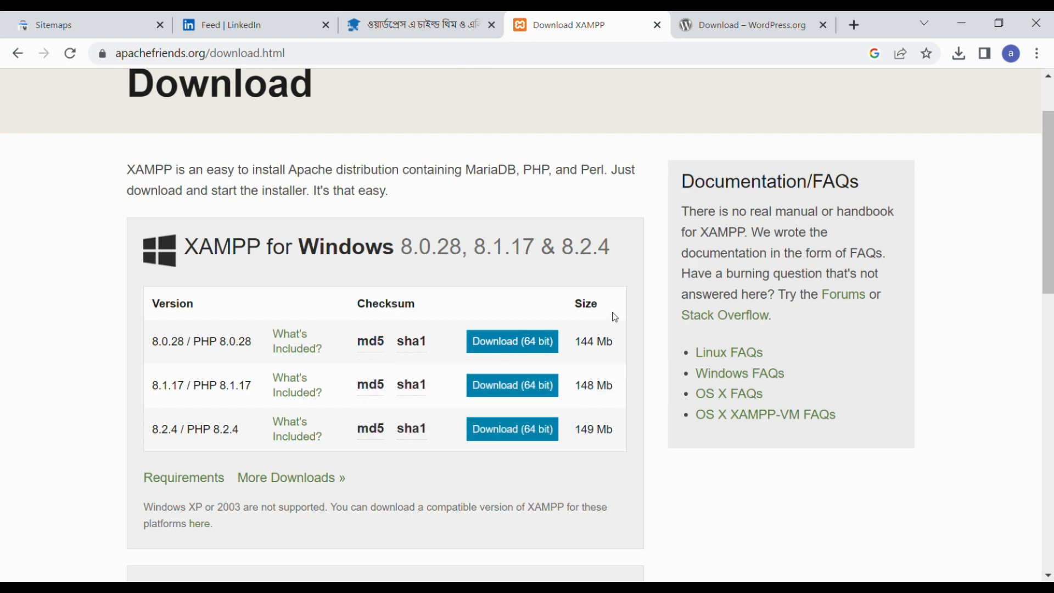
click(699, 13)
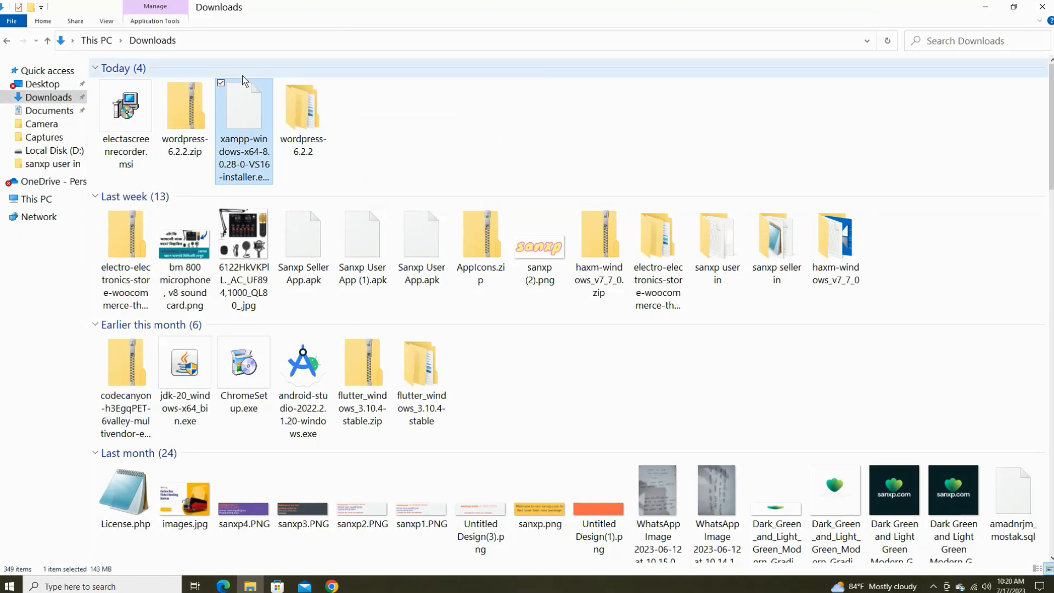
Launch the XAMPP installer, dismiss the permissions warning and keep the default components.
double_click(271, 88)
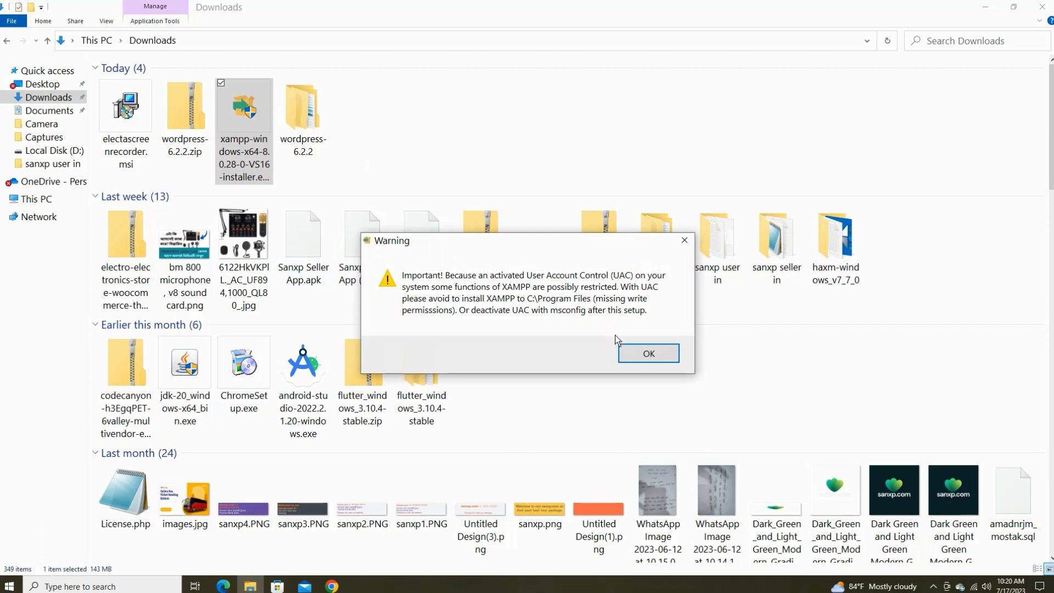
click(653, 354)
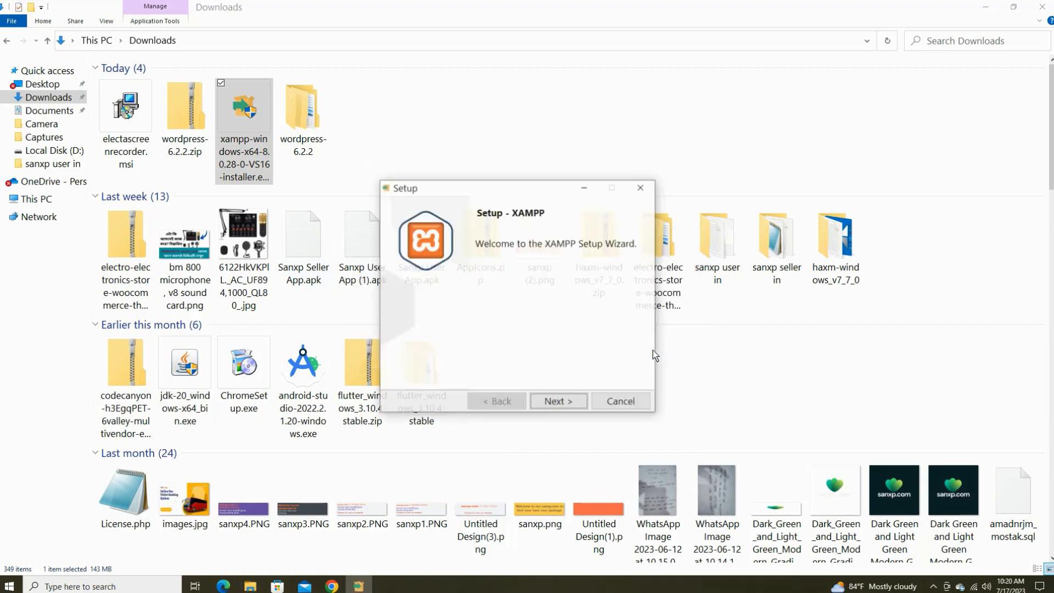
click(571, 401)
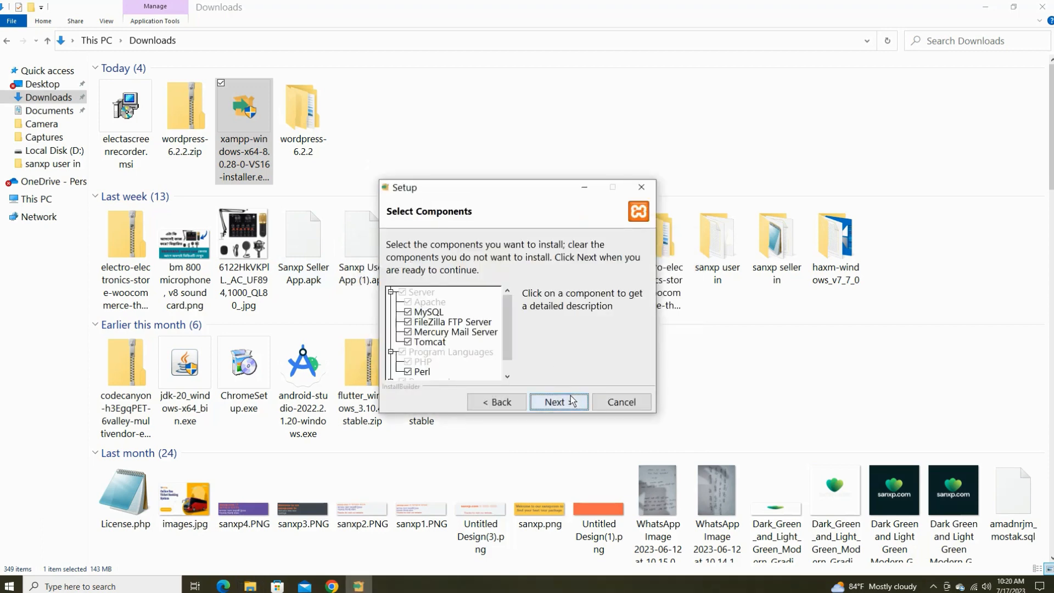
click(574, 400)
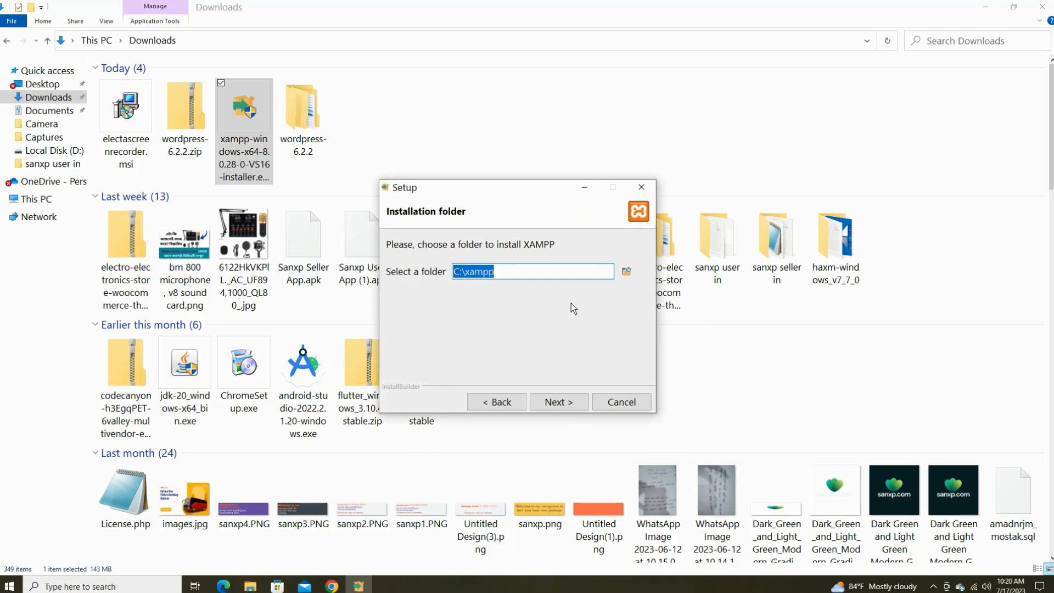
Set the XAMPP installation folder to D:\mkm lap\xamp.
click(626, 271)
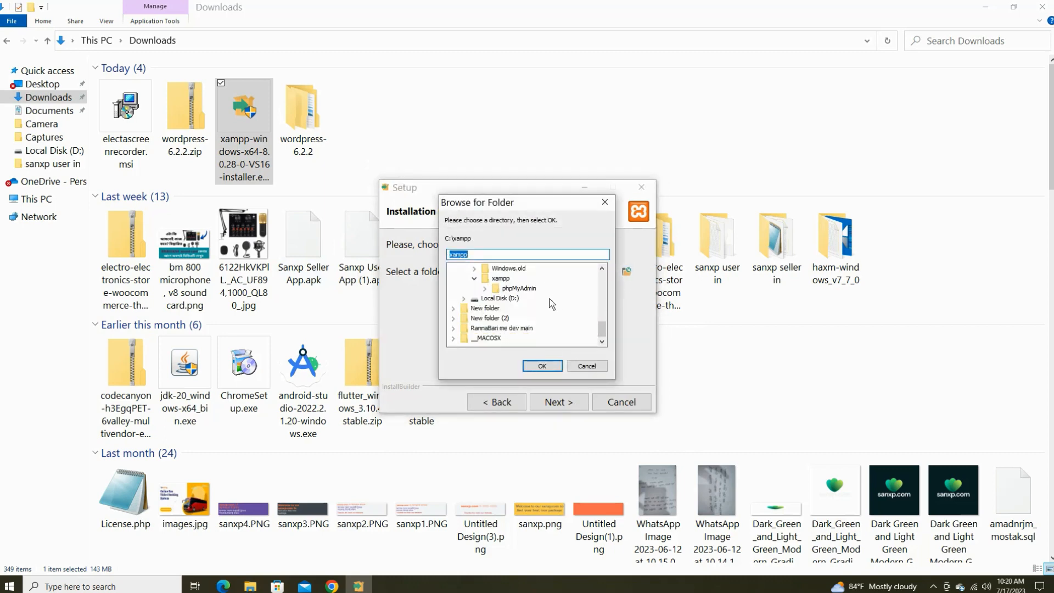
click(488, 318)
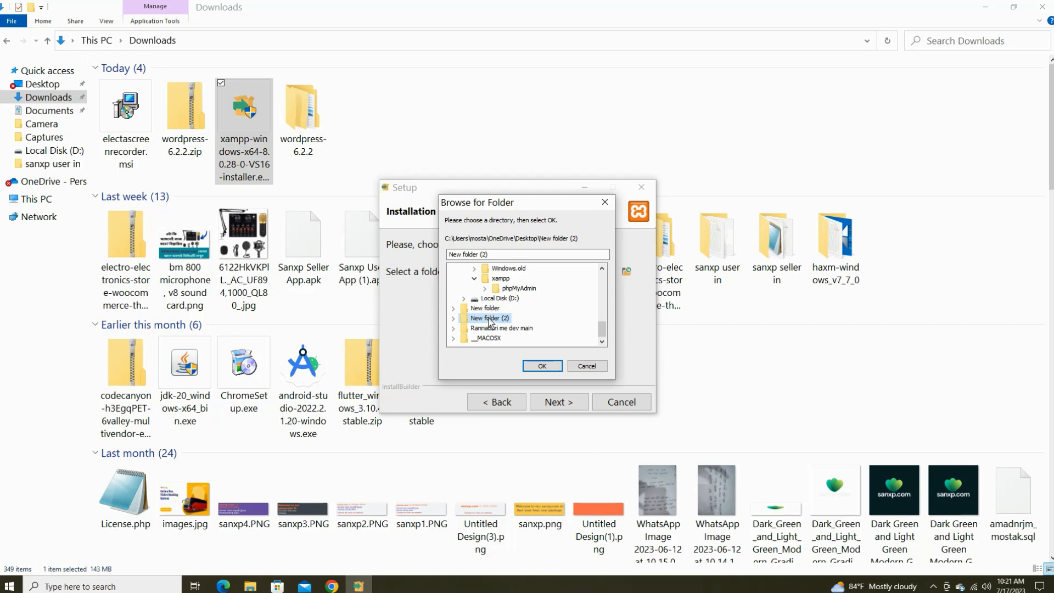
double_click(489, 319)
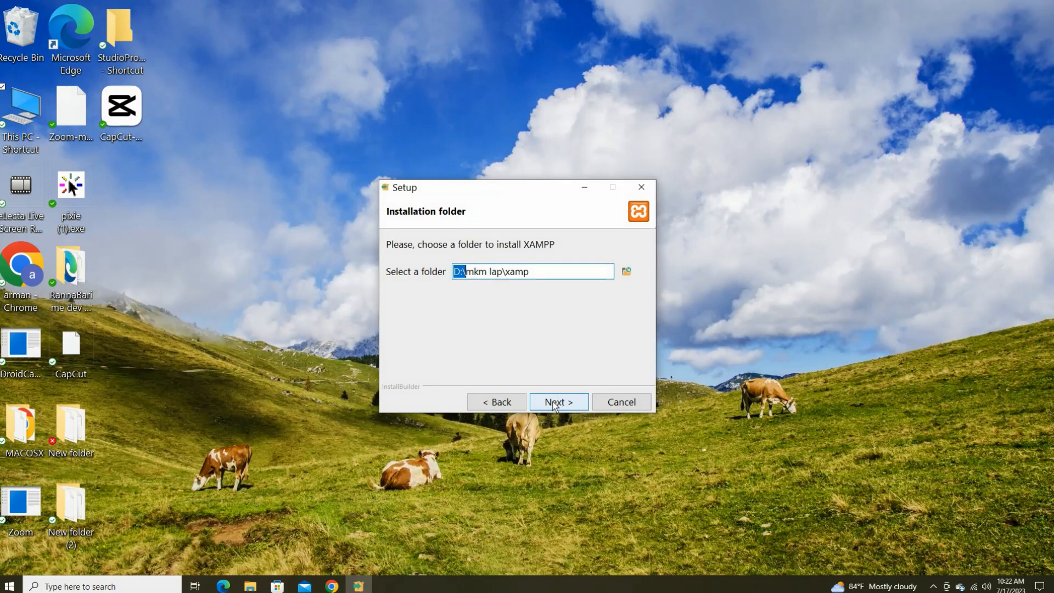
click(556, 400)
Install XAMPP and finish setup with the Control Panel set to launch.
click(553, 404)
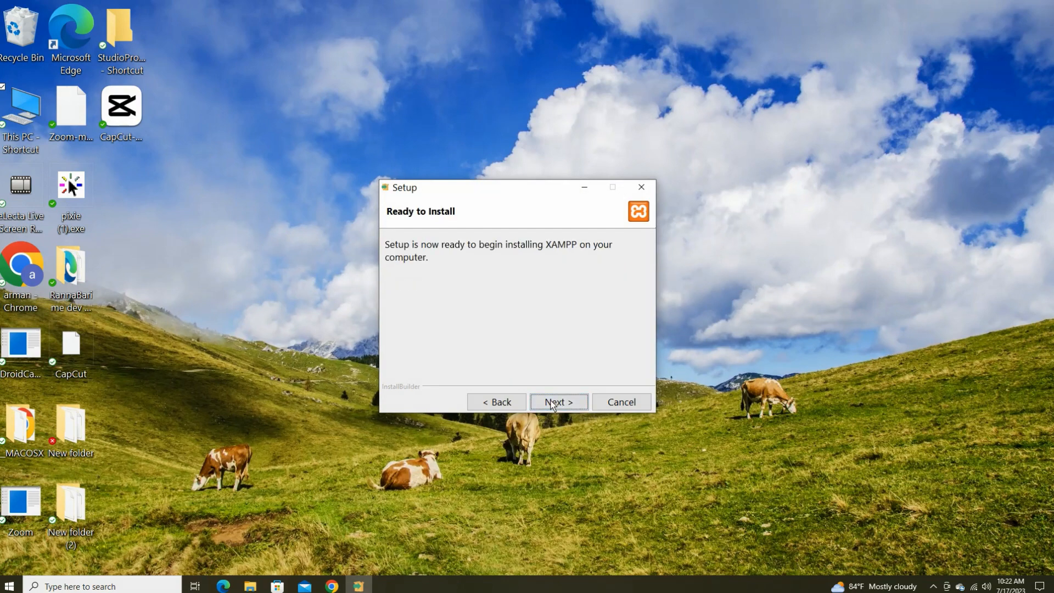
click(552, 402)
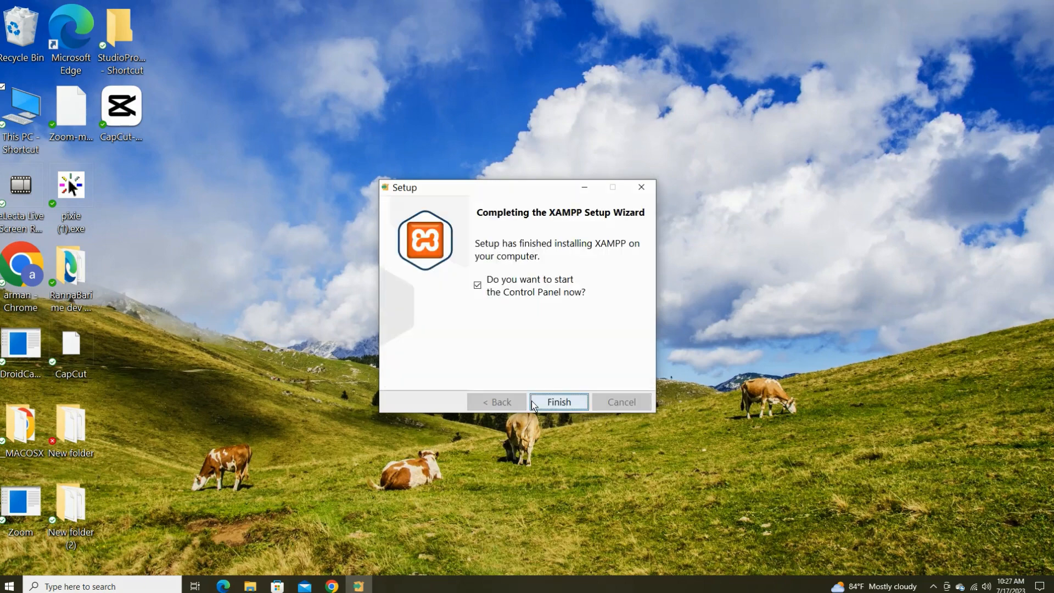
click(558, 401)
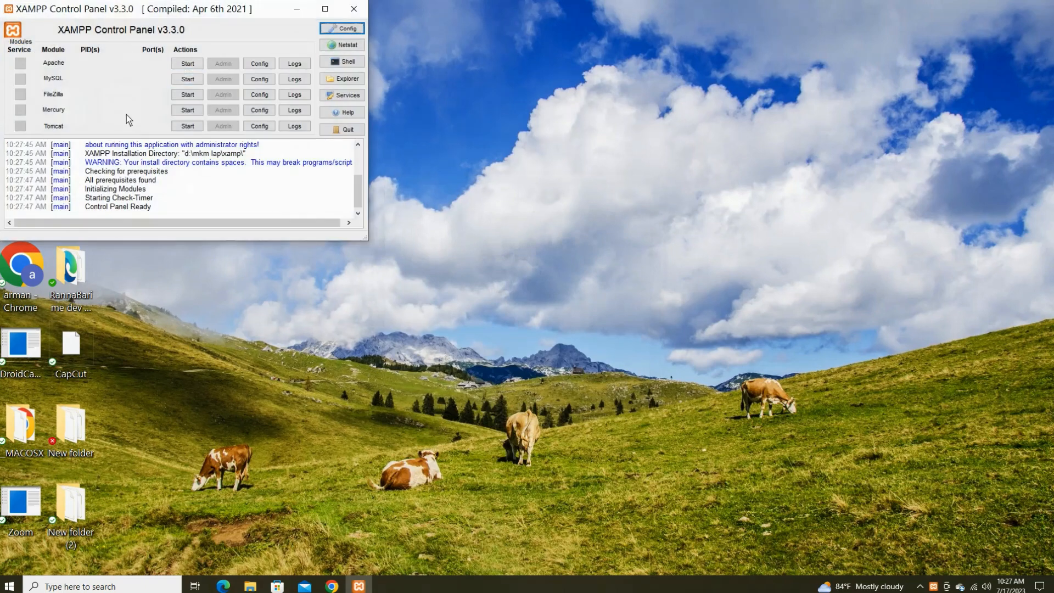
Copy all 19 files from Downloads\wordpress-6.2.2\wordpress.
click(358, 10)
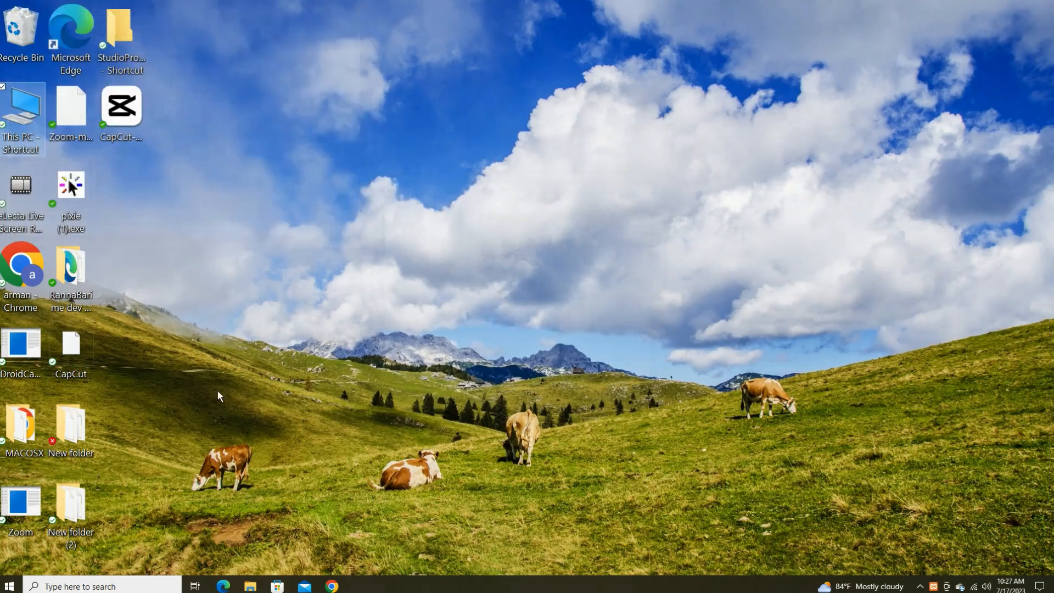
double_click(21, 116)
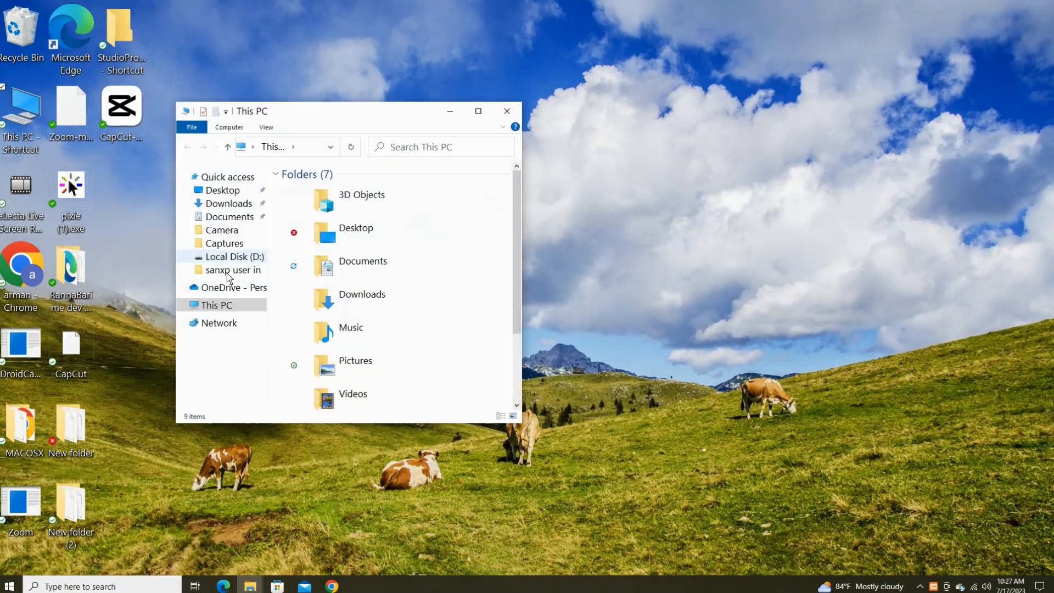
click(236, 205)
double_click(479, 224)
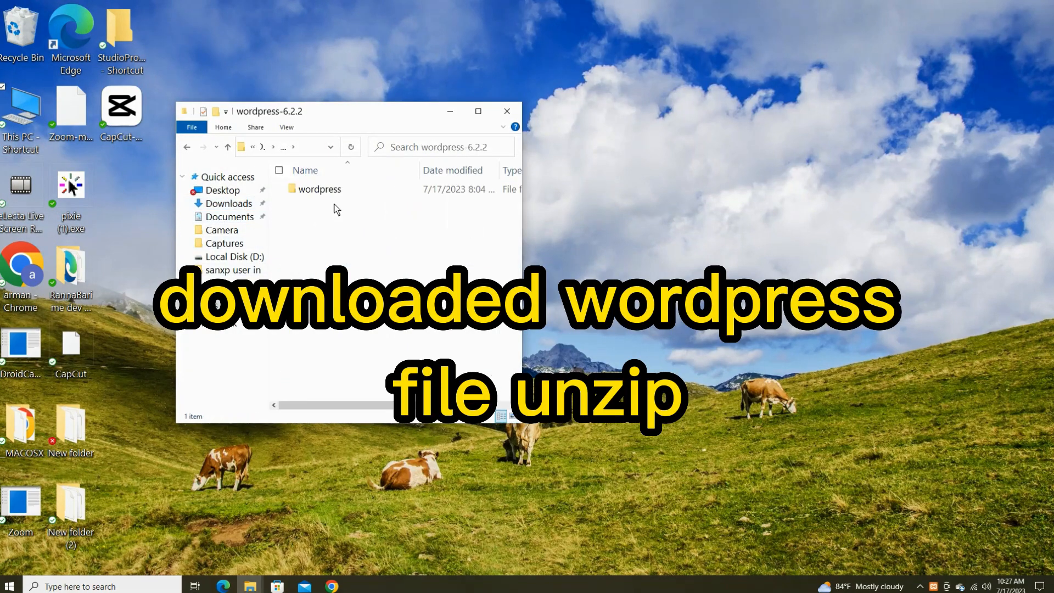
click(332, 192)
double_click(332, 190)
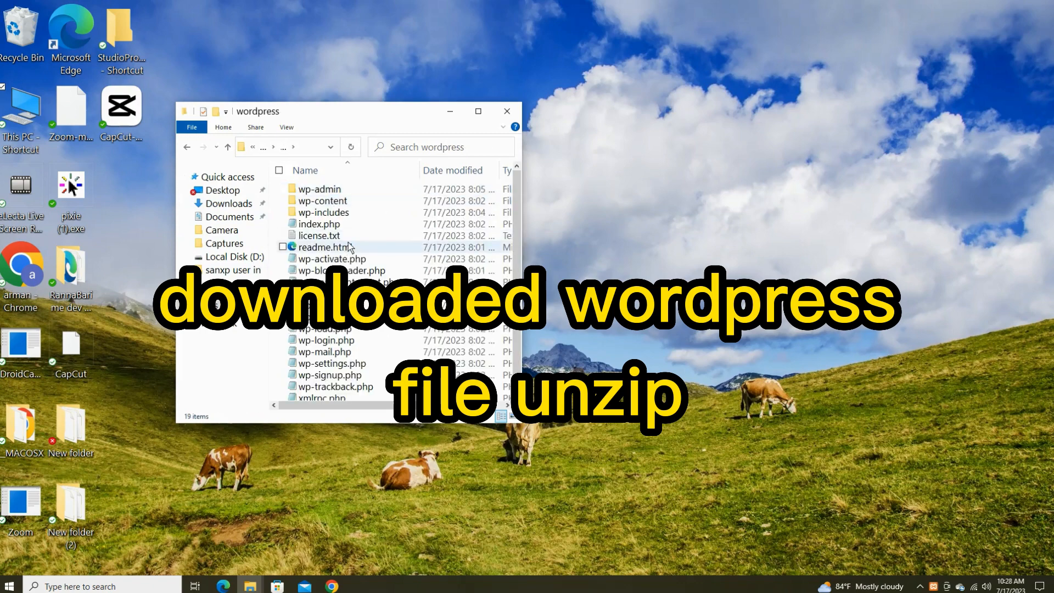
click(348, 247)
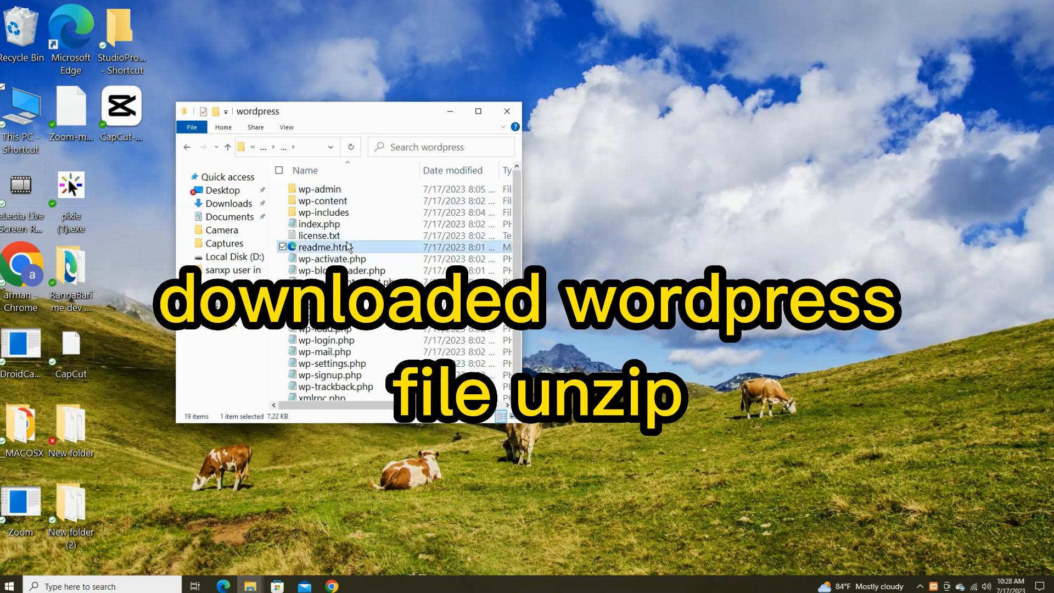
key(ctrl+a)
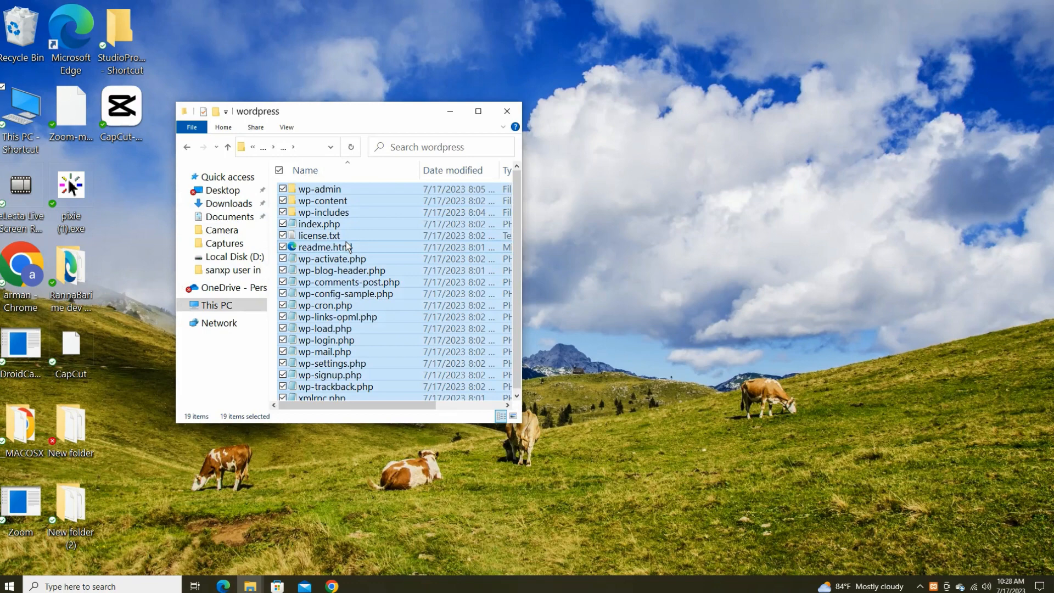
right_click(346, 242)
click(399, 319)
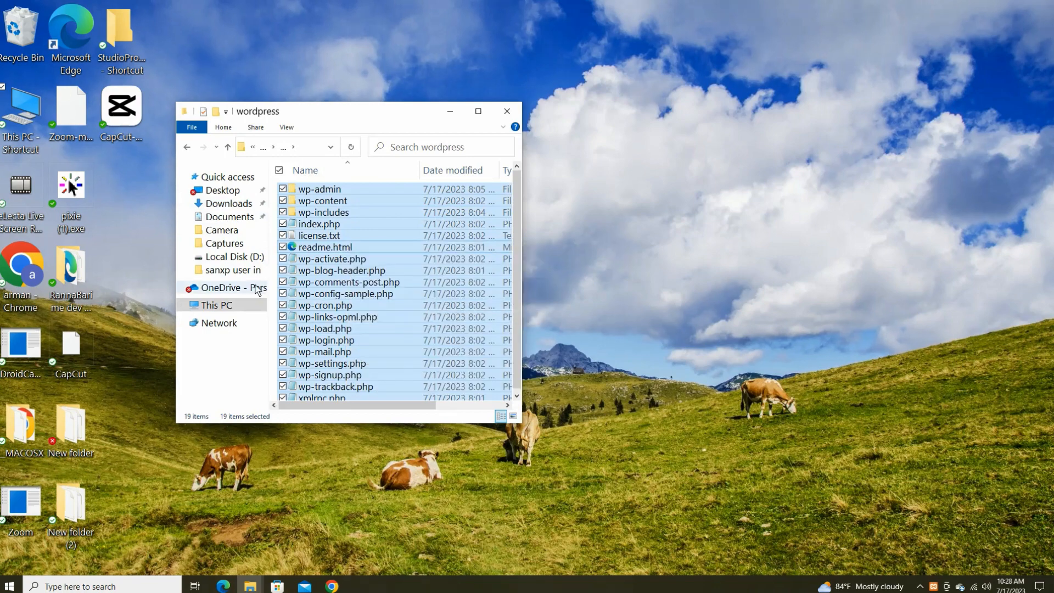
Go to the htdocs folder in D:\mkm lap\xamp.
click(235, 254)
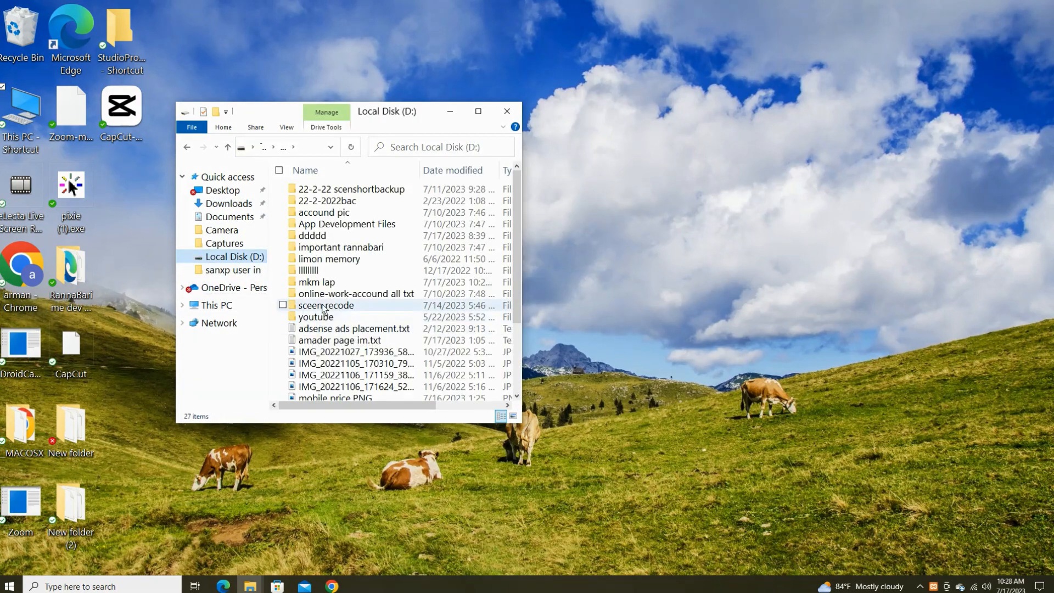
double_click(324, 282)
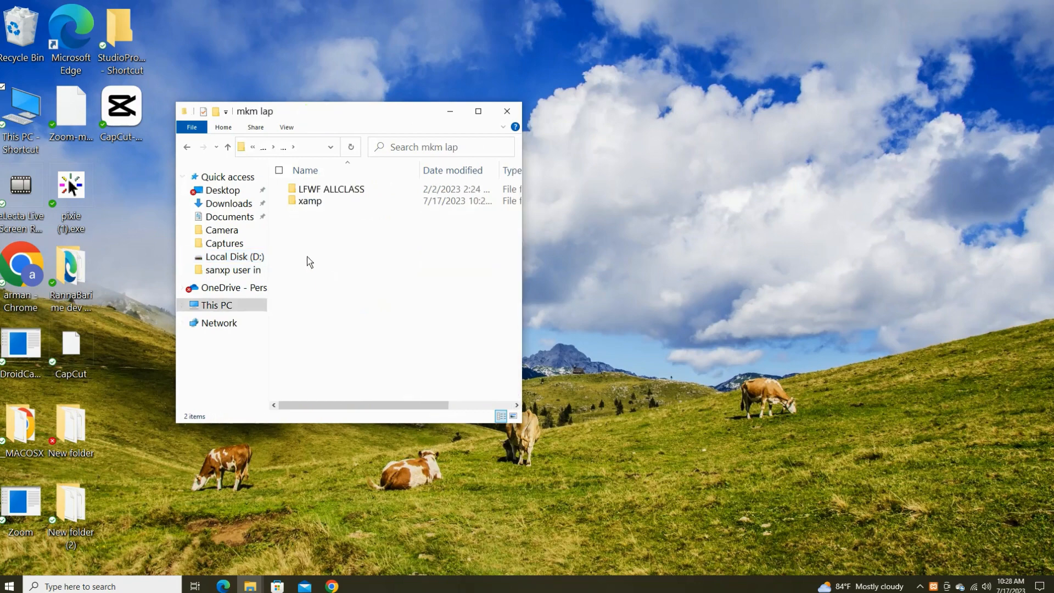
double_click(312, 200)
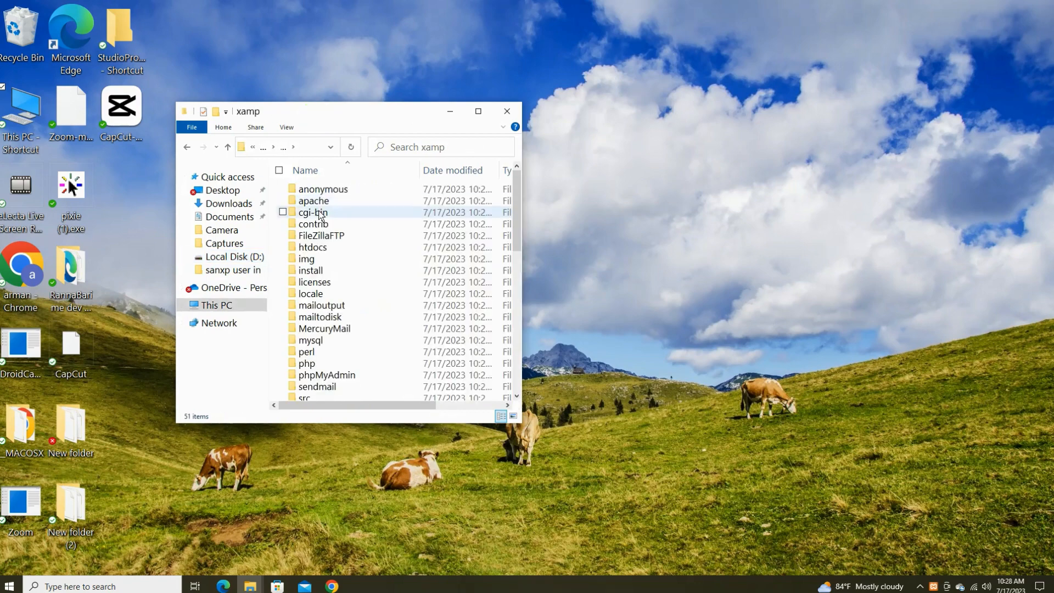
double_click(327, 248)
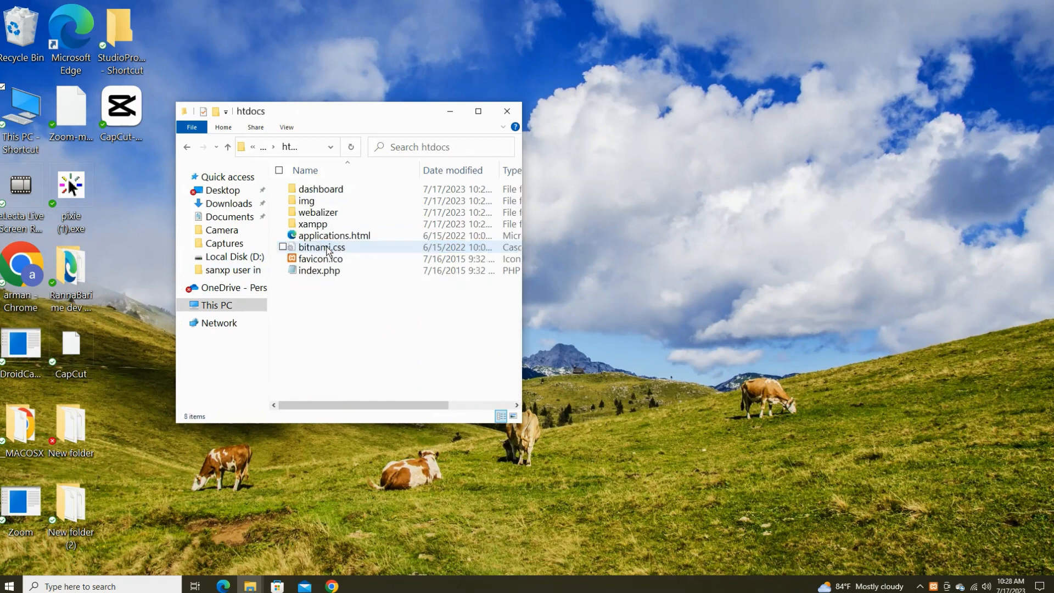
Create a wppr folder in htdocs, open it, and paste the copied WordPress files into it.
right_click(346, 309)
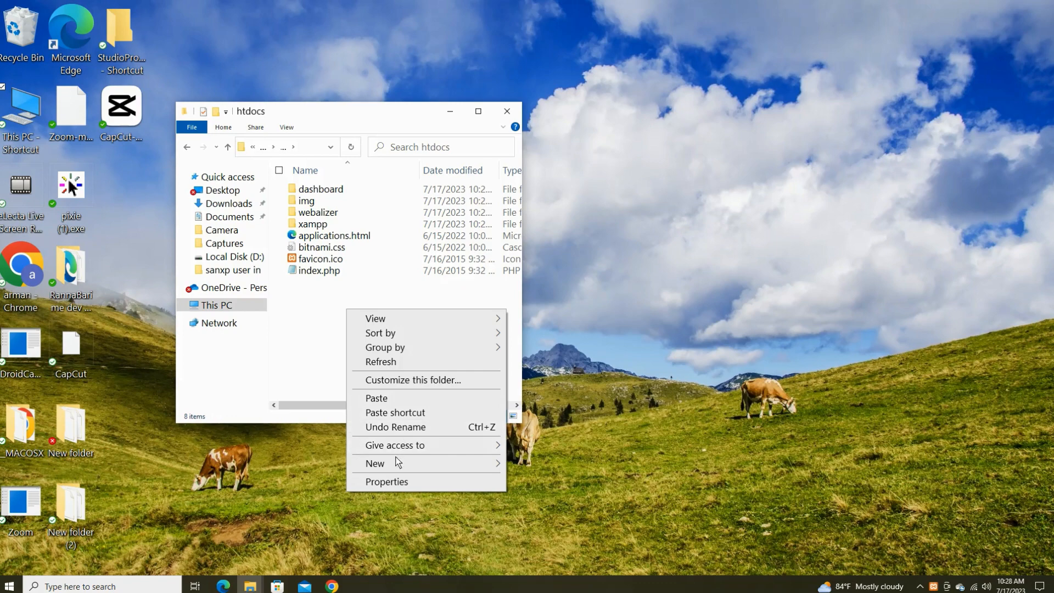
mouse_move(402, 467)
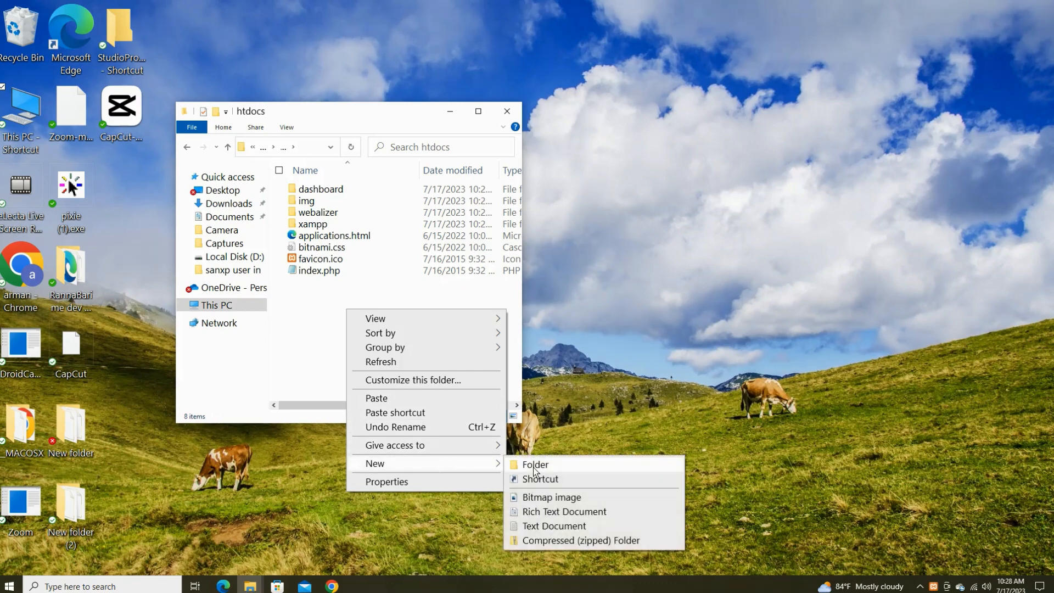
click(533, 466)
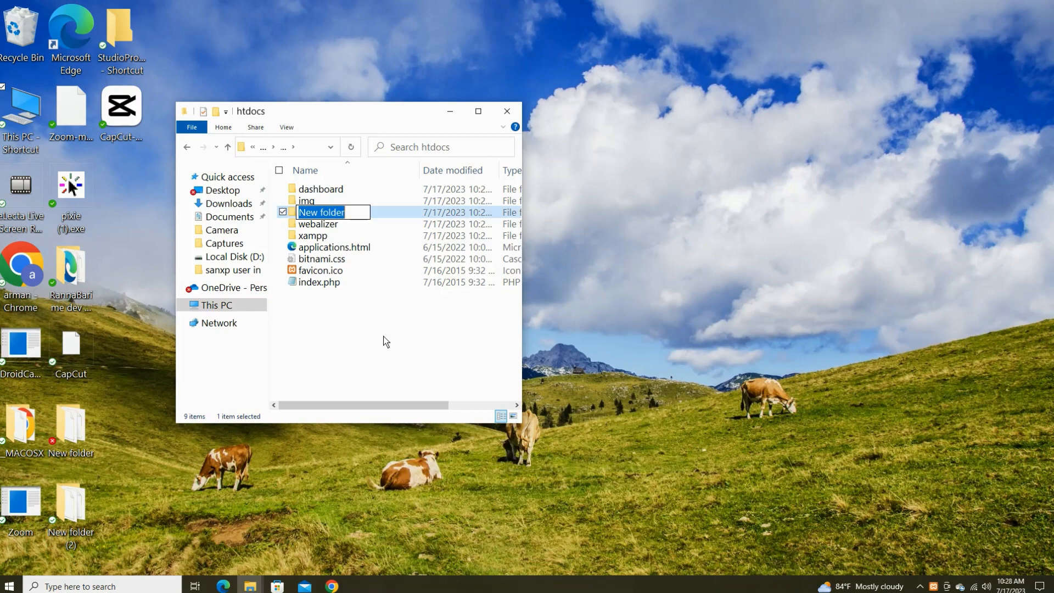
text(w)
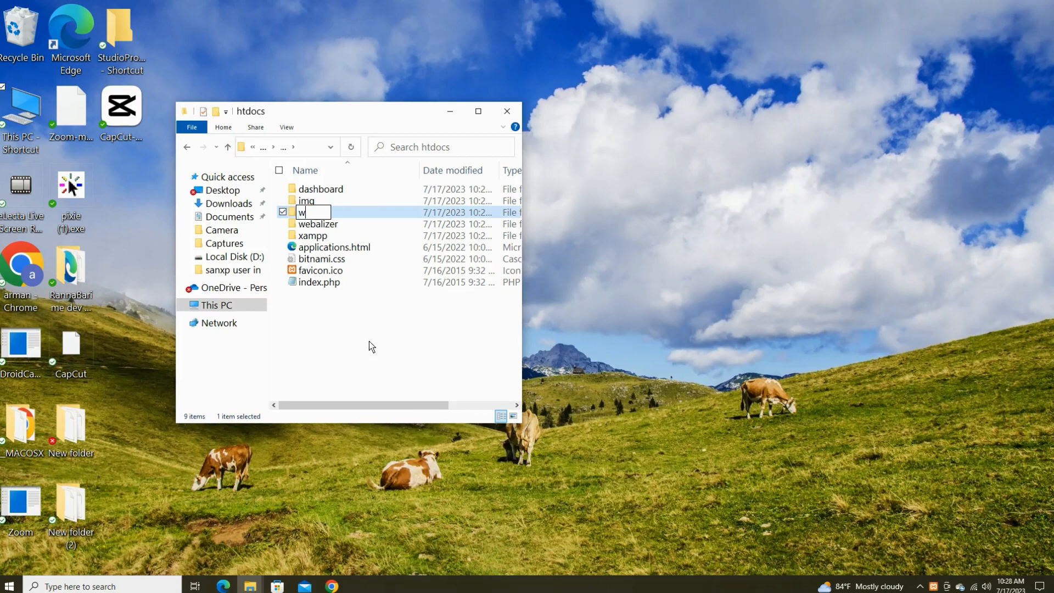
text(ppr)
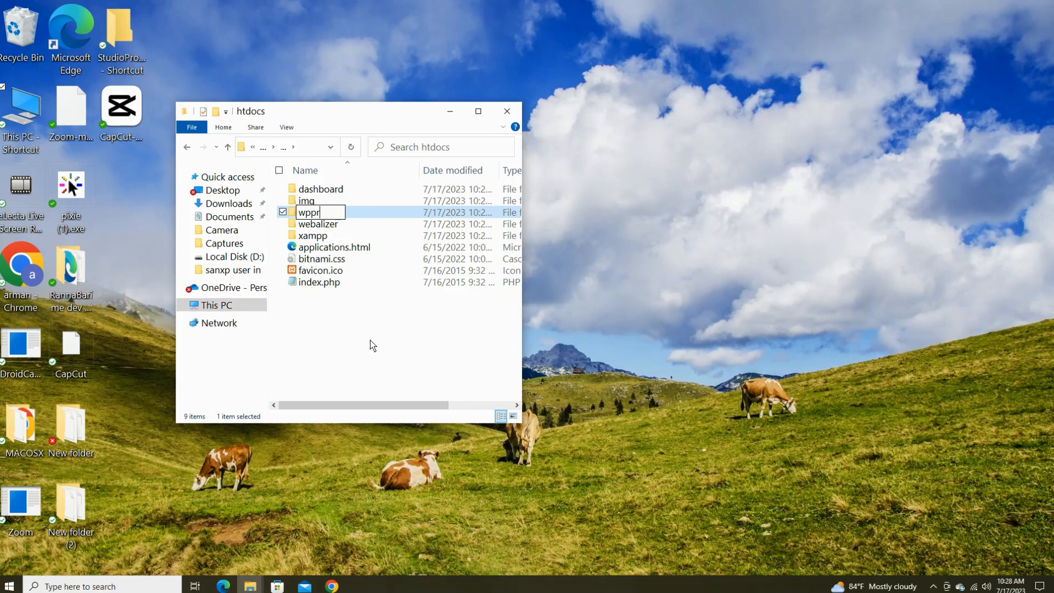
key(Return)
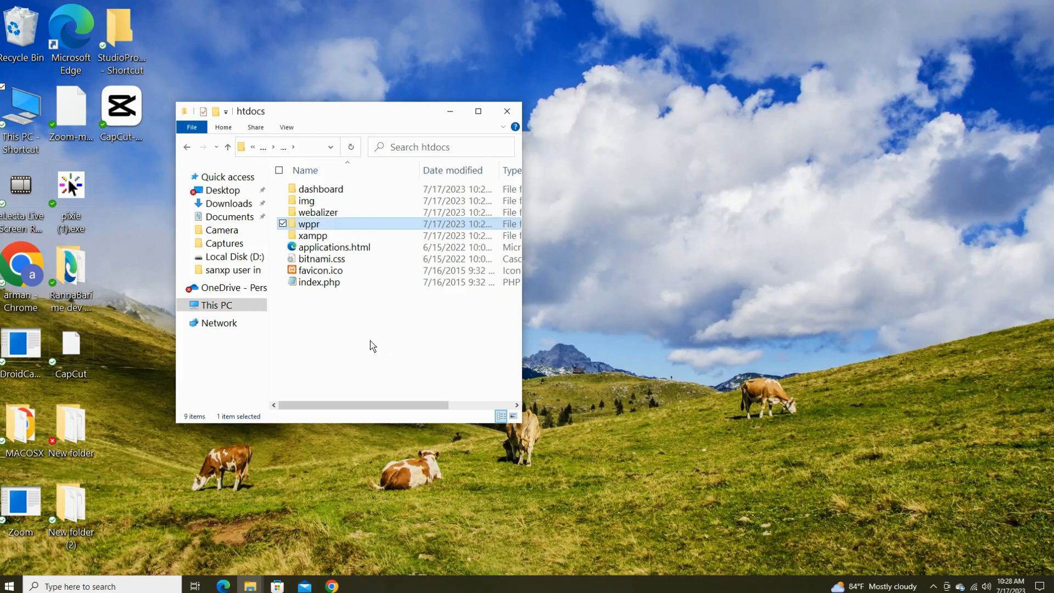
double_click(341, 226)
right_click(336, 235)
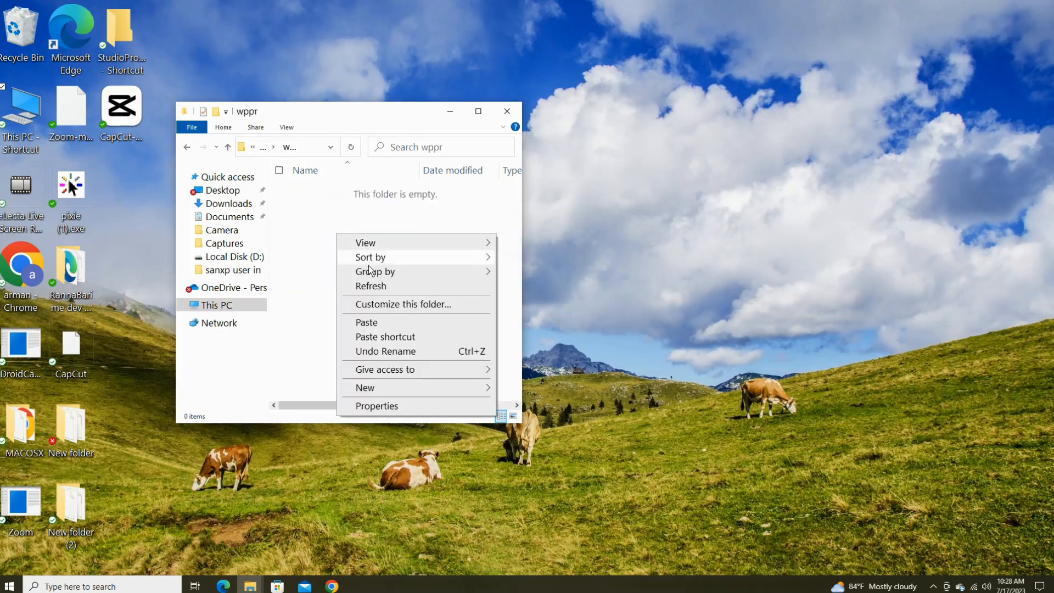
click(393, 322)
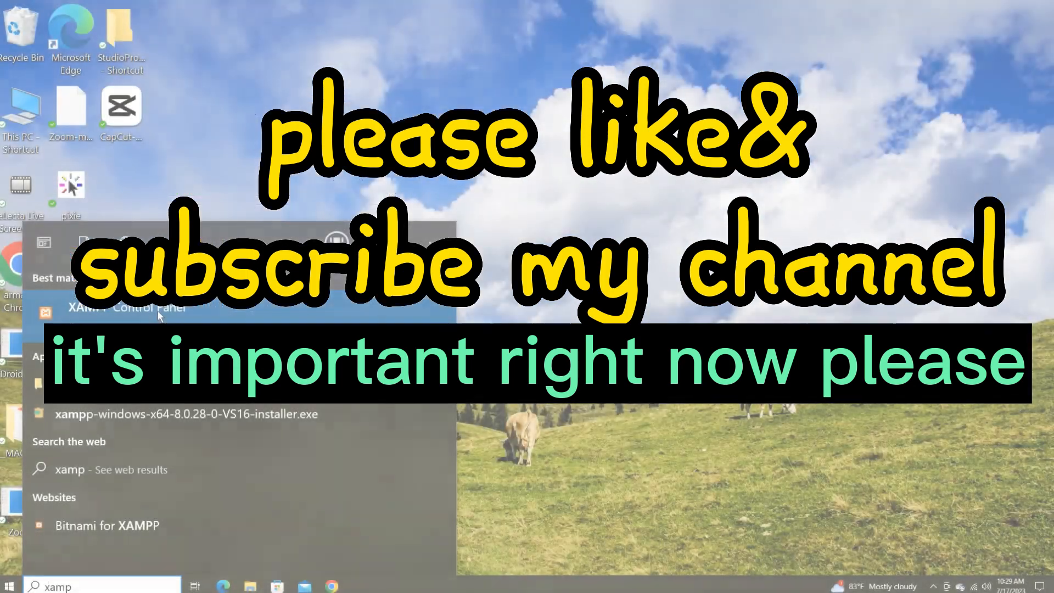
Start Apache and MySQL in XAMPP Control Panel, allowing each through the Windows firewall.
click(157, 311)
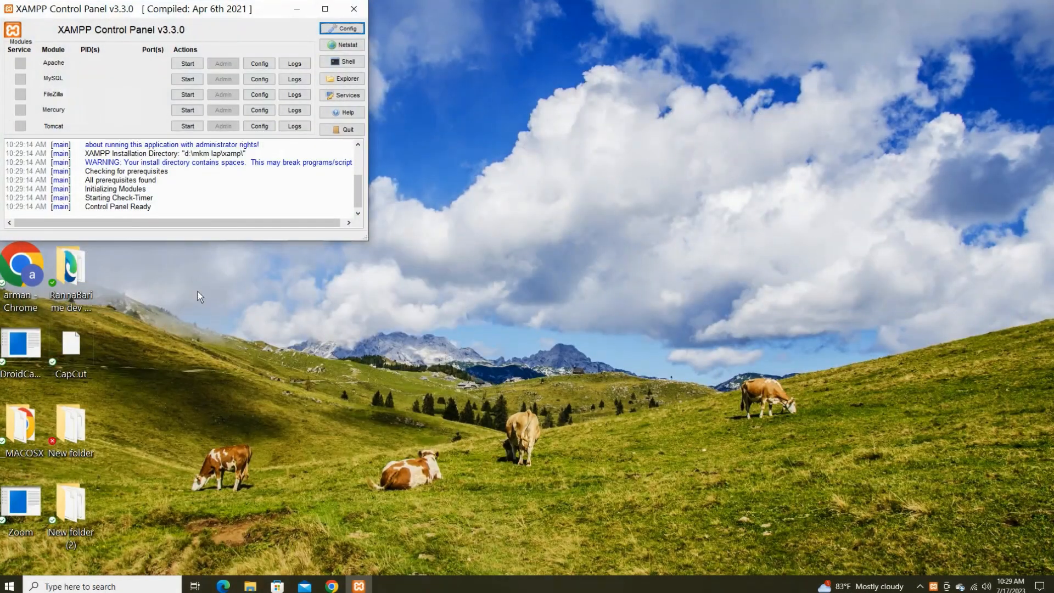
click(183, 65)
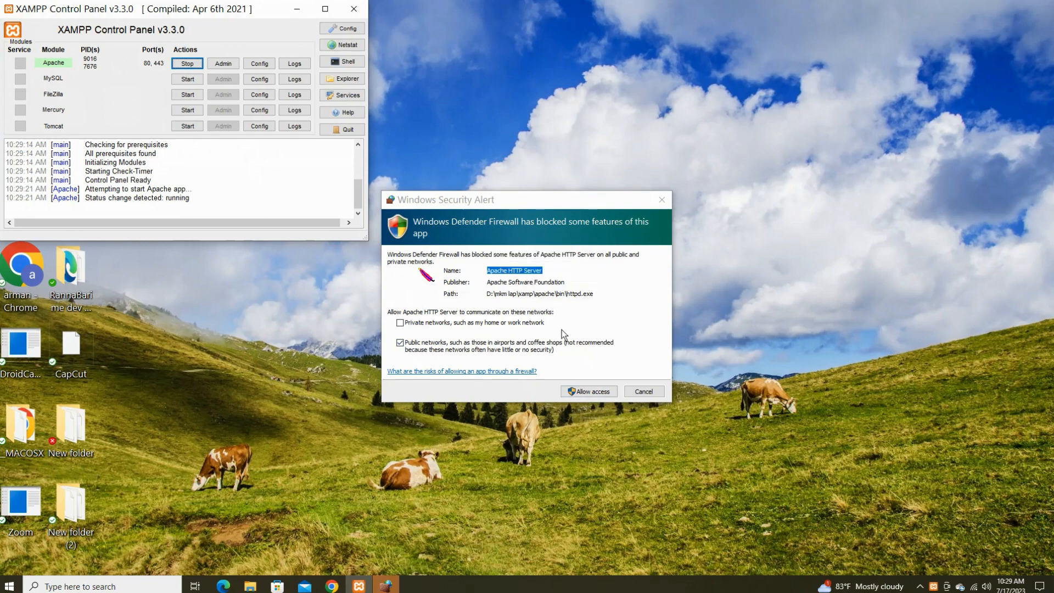
click(599, 393)
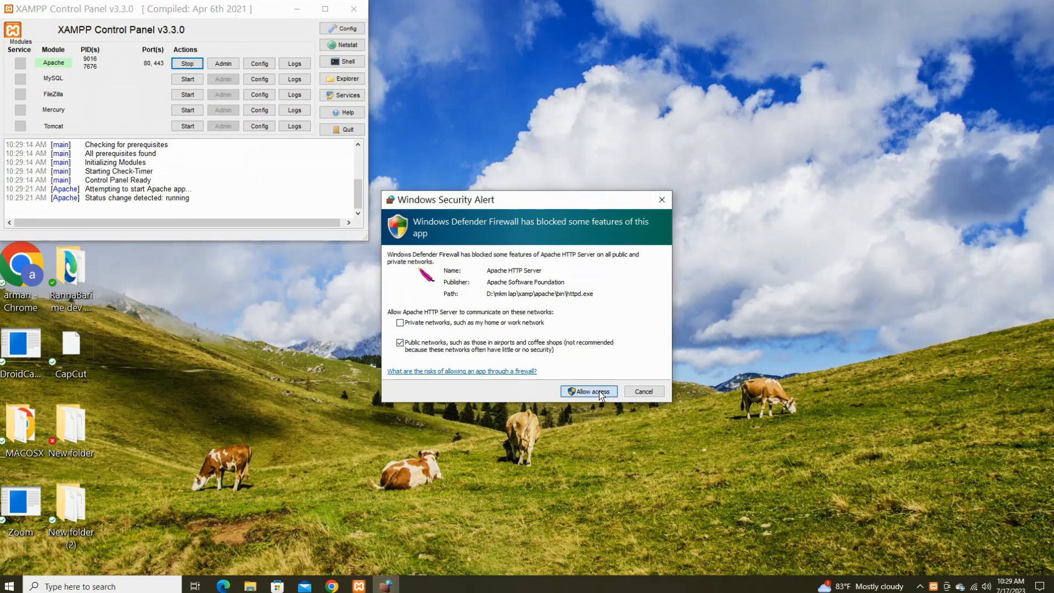
click(600, 393)
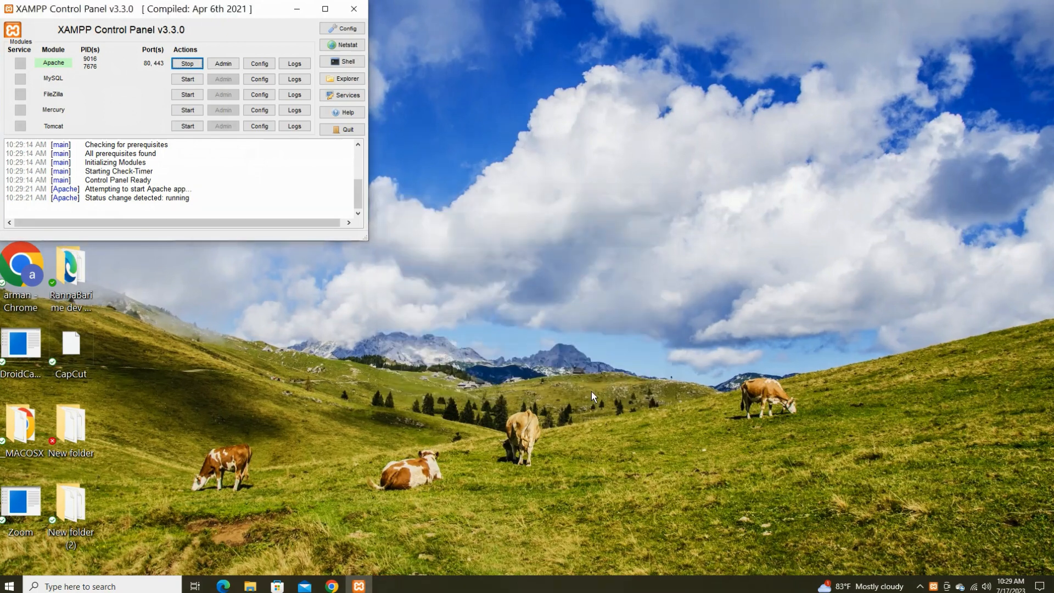
click(187, 80)
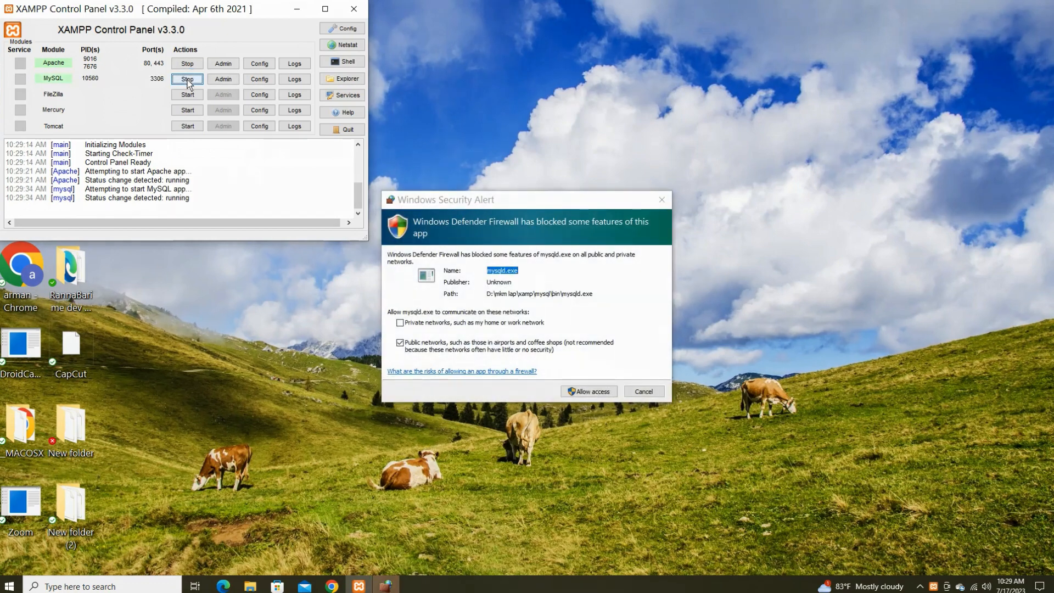
click(596, 392)
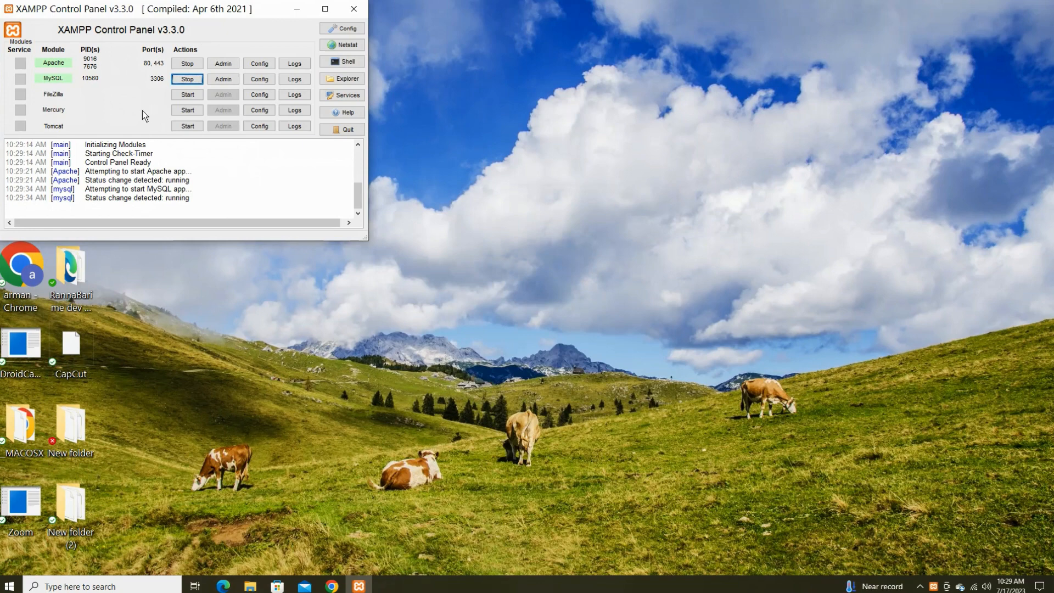
From the XAMPP dashboard, go to phpMyAdmin and create a database named admin.
click(227, 67)
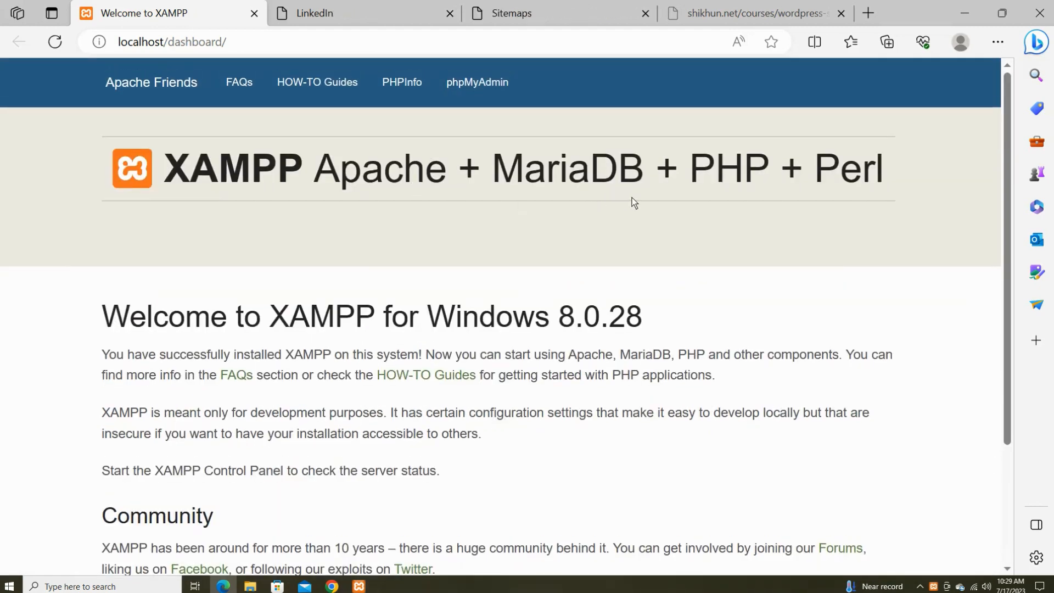
click(490, 81)
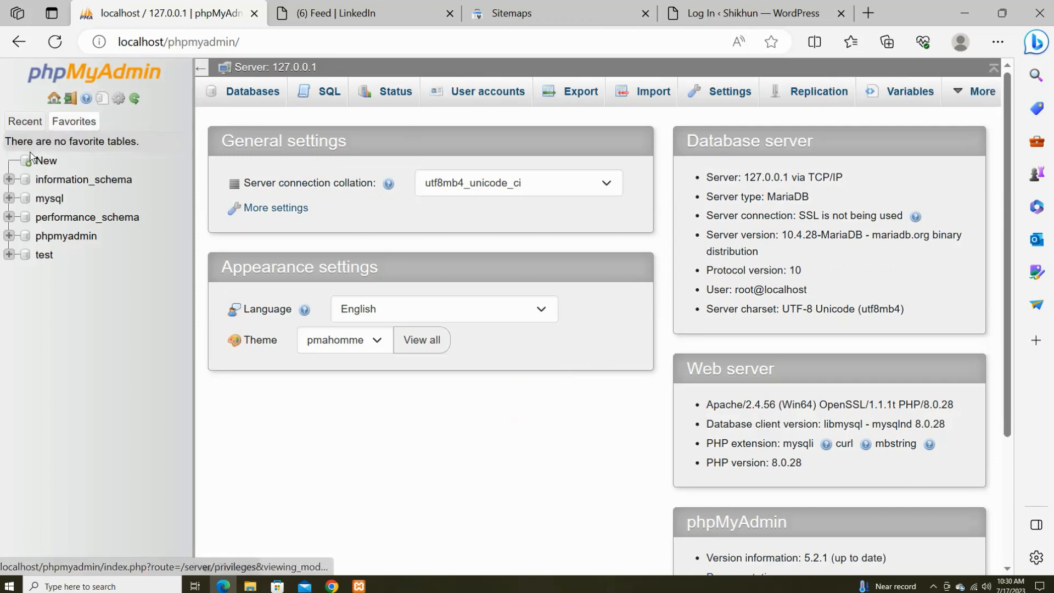
click(48, 161)
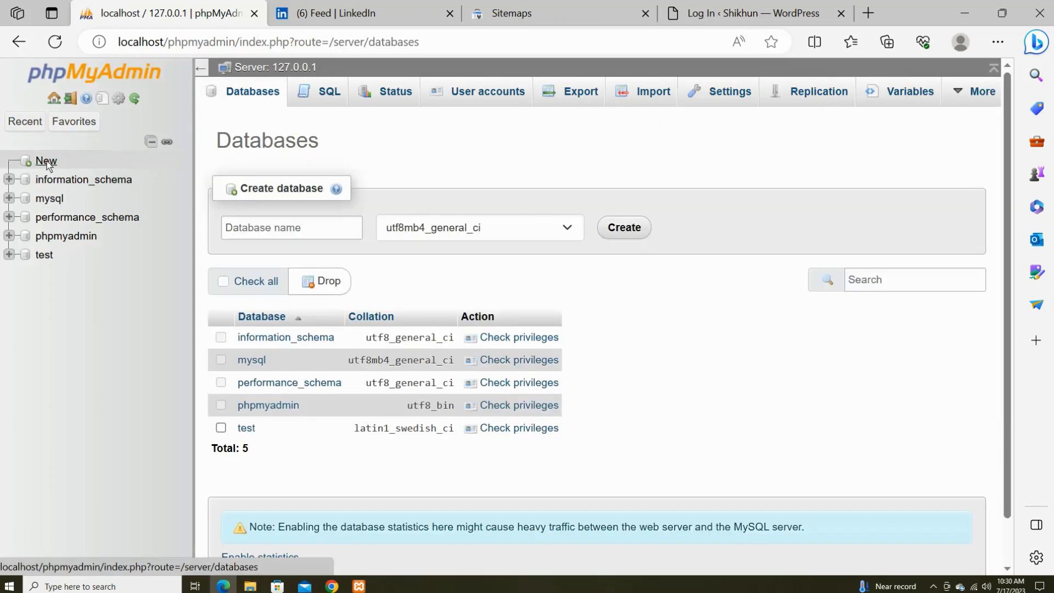
click(304, 230)
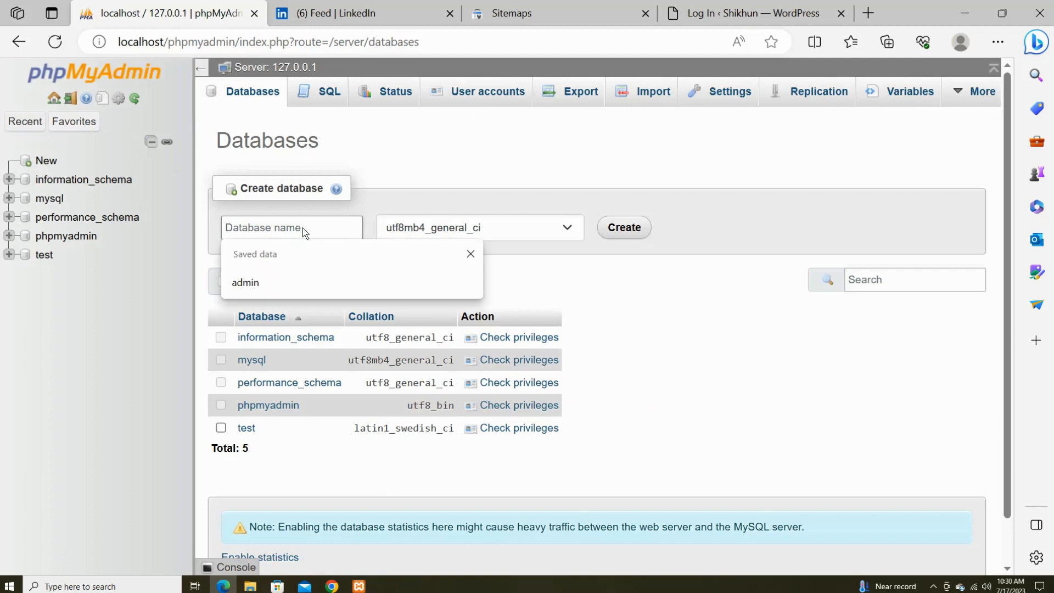
text(admin)
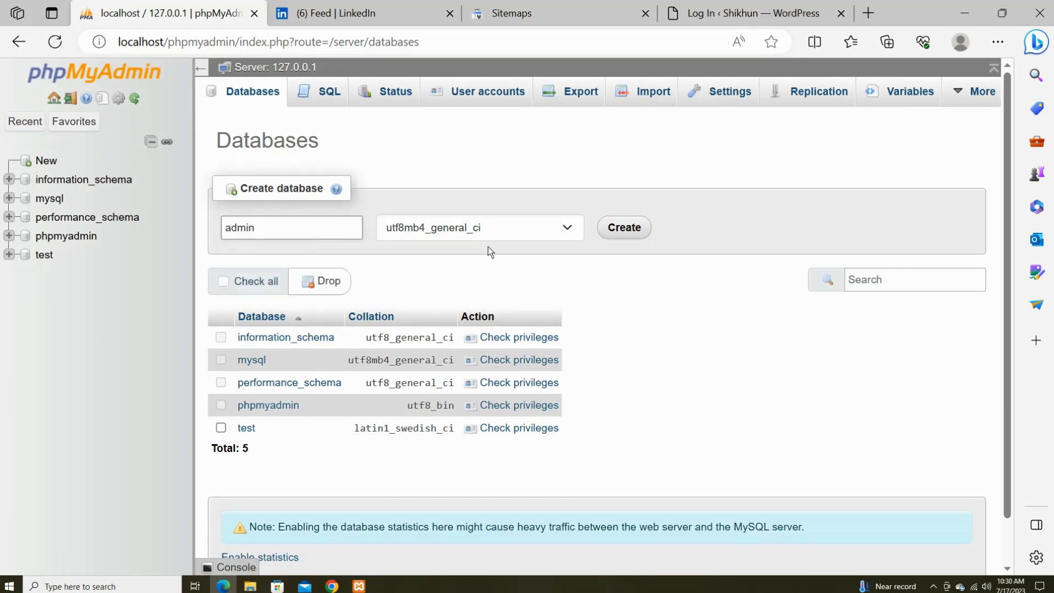
click(615, 230)
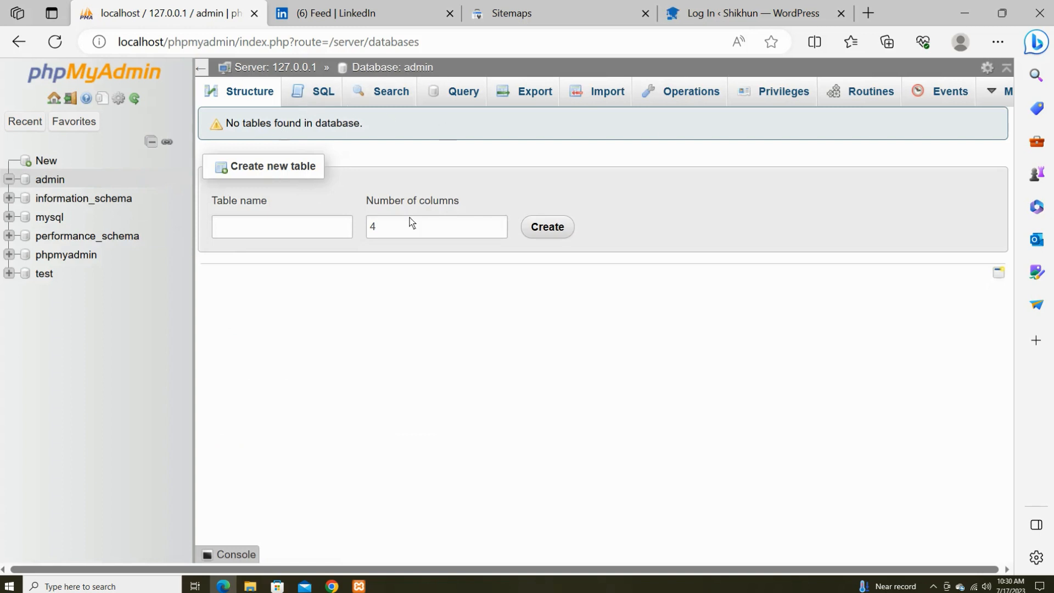
Add a new user account named admin for the admin database and enter its password twice.
click(780, 93)
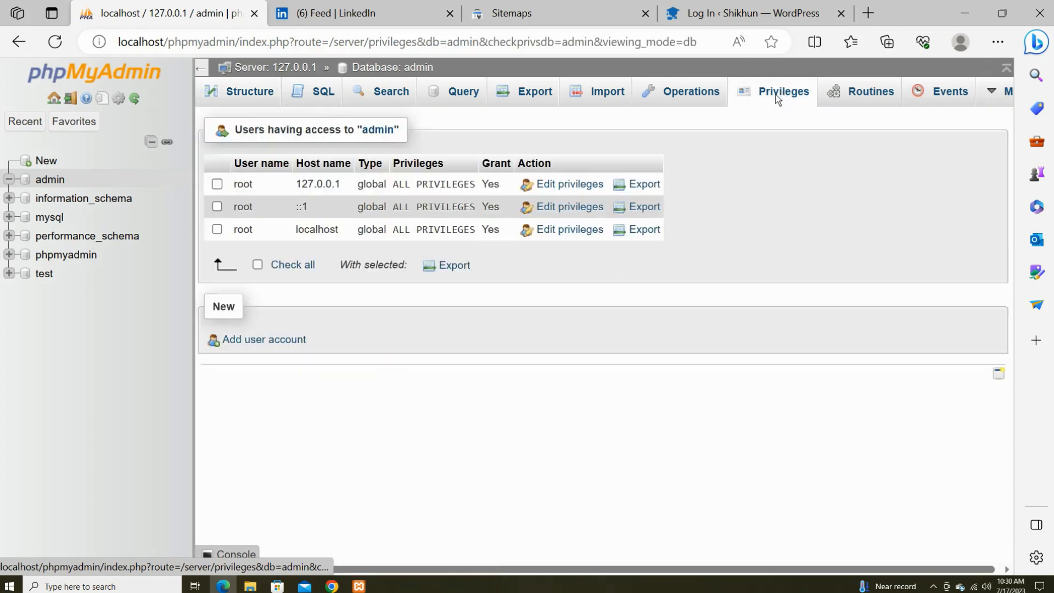
click(246, 341)
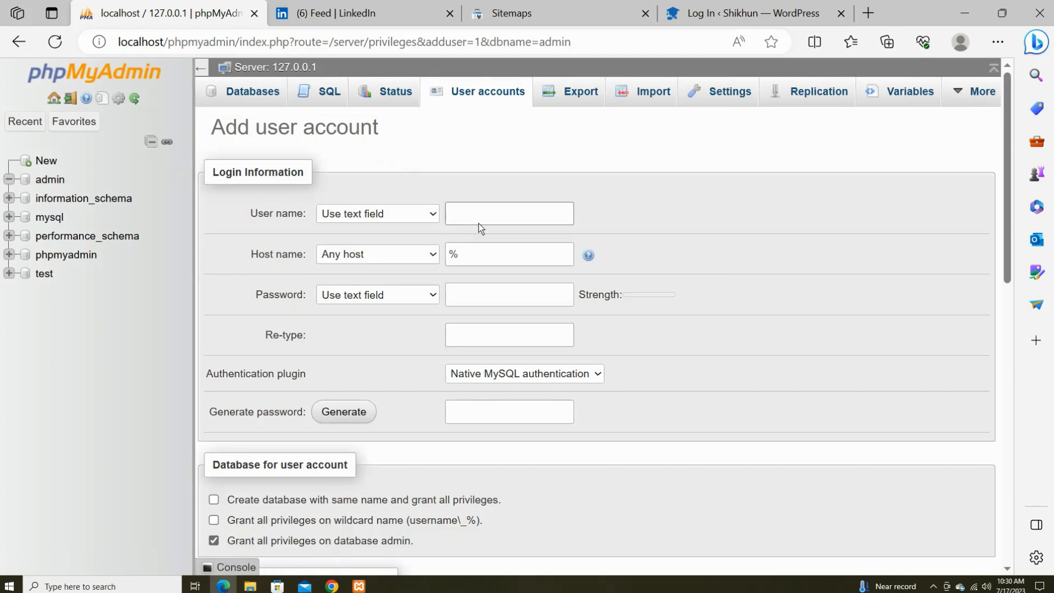
click(482, 218)
text(admin)
click(473, 299)
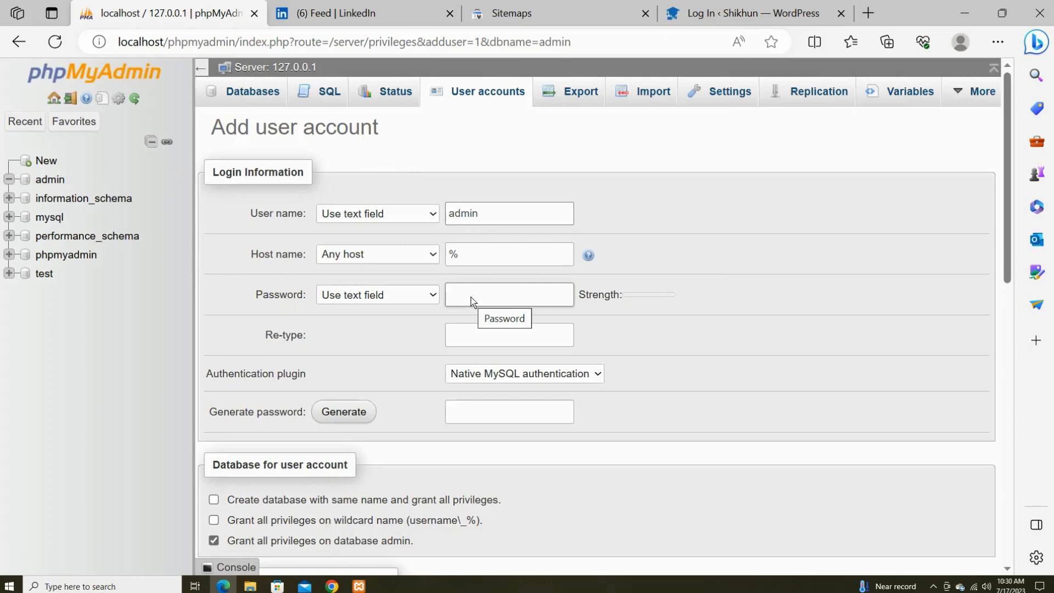
click(470, 300)
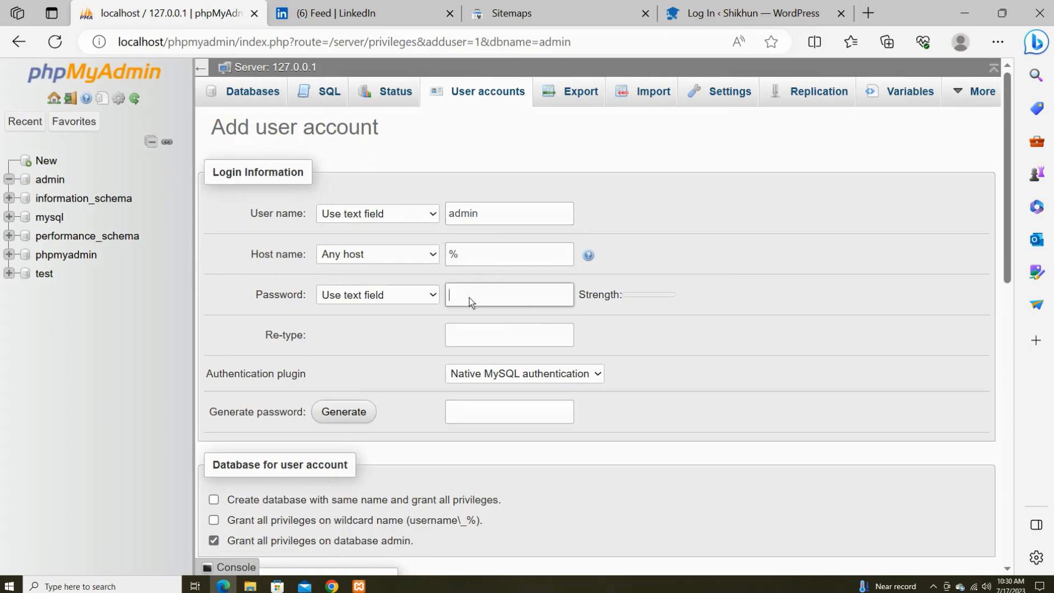
text(ad)
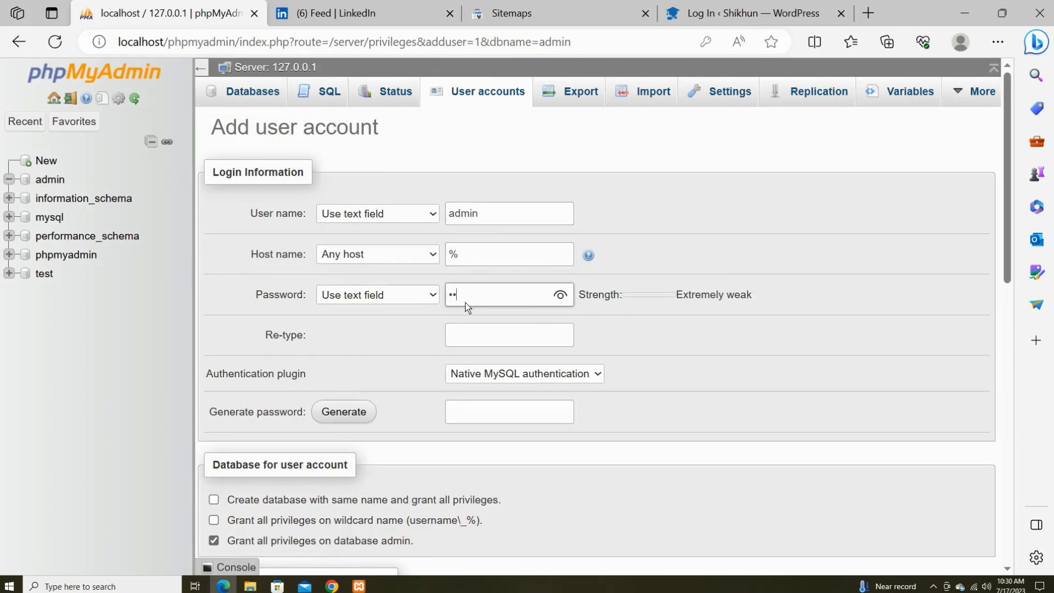
text(min)
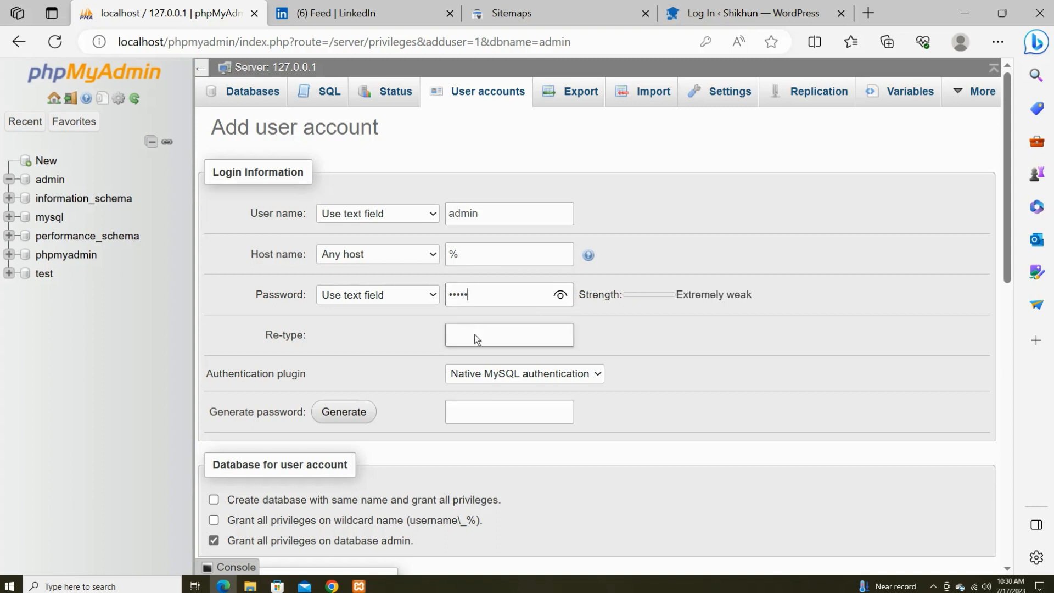
click(476, 338)
text(ad)
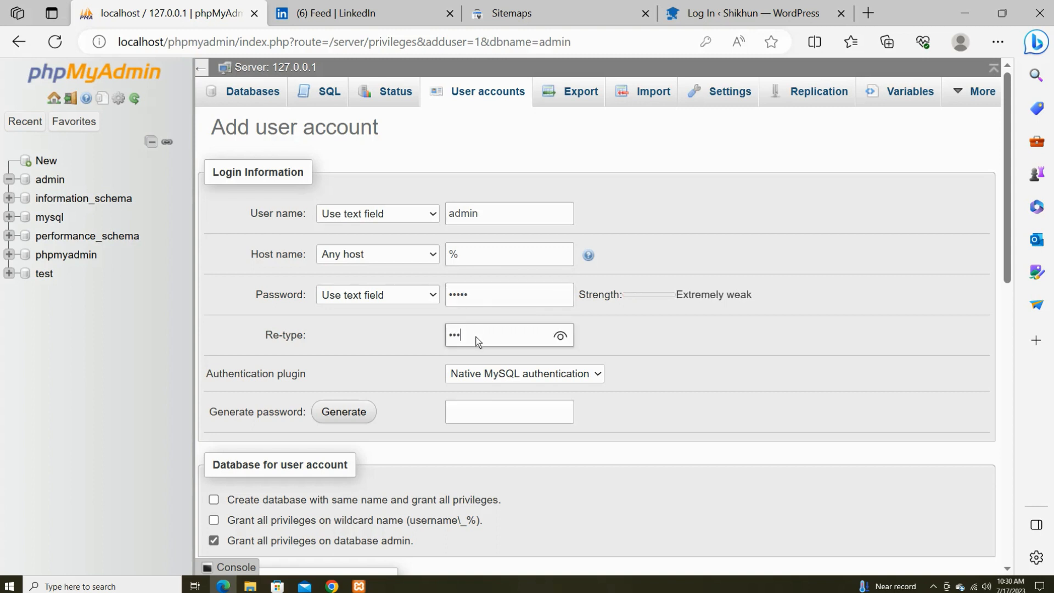
text(min)
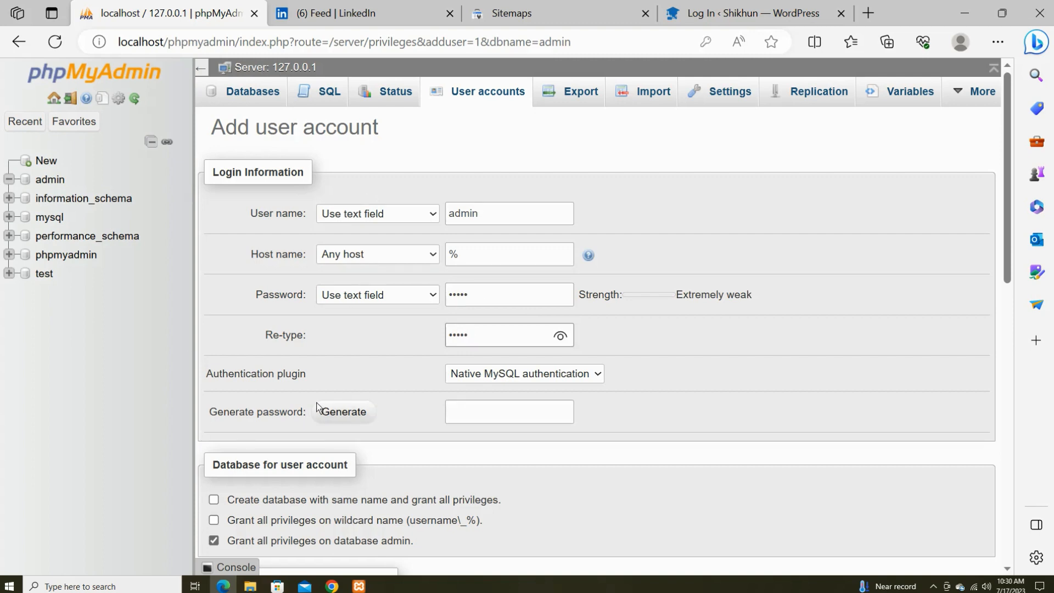
Check all global privileges for the new user and scroll down to the Go button.
scroll(321, 409, down, 4)
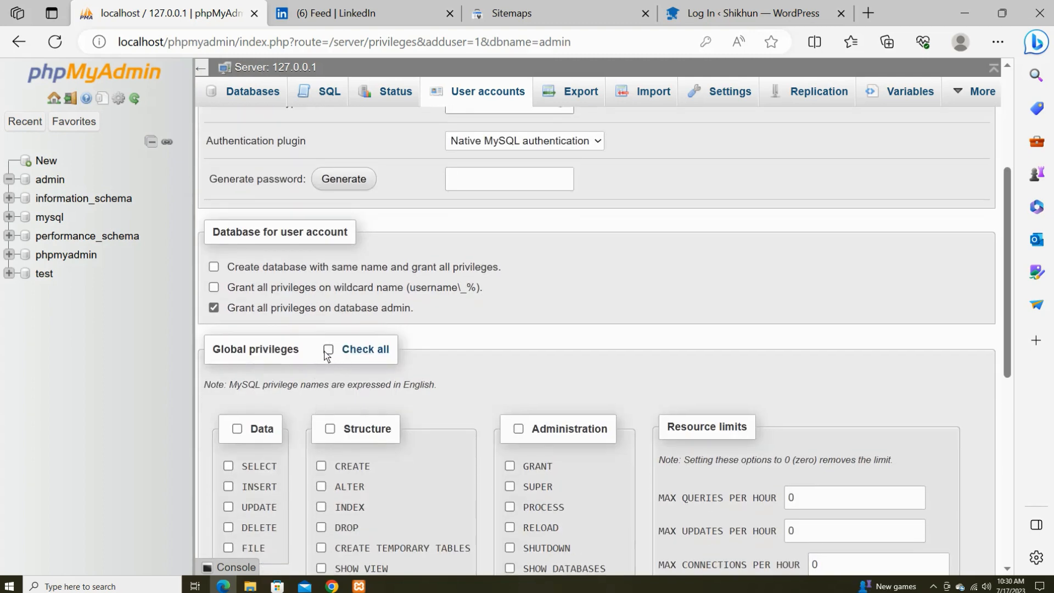
click(327, 350)
scroll(323, 359, down, 1)
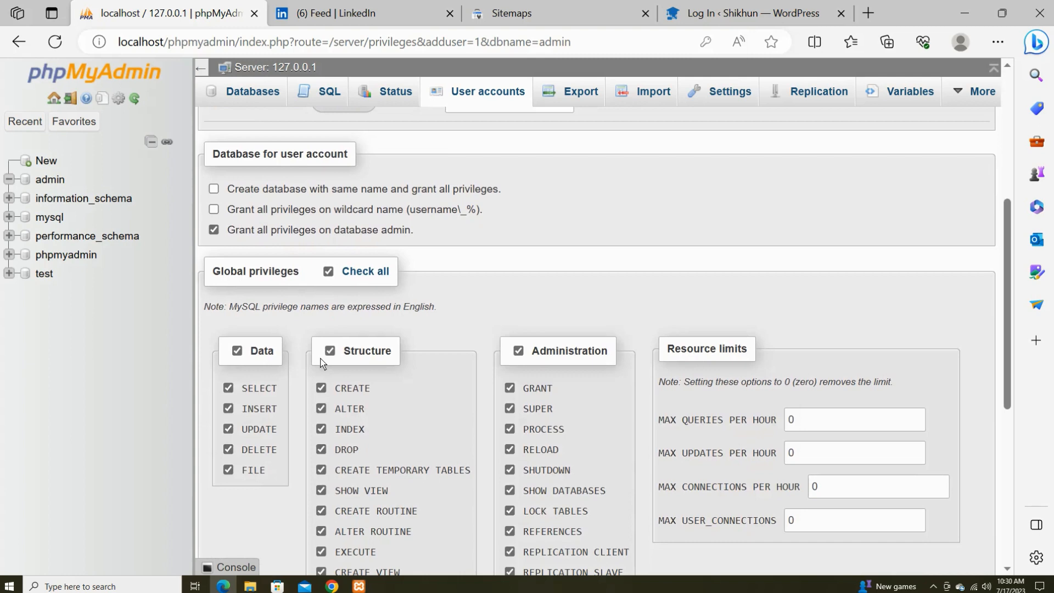
scroll(317, 396, down, 2)
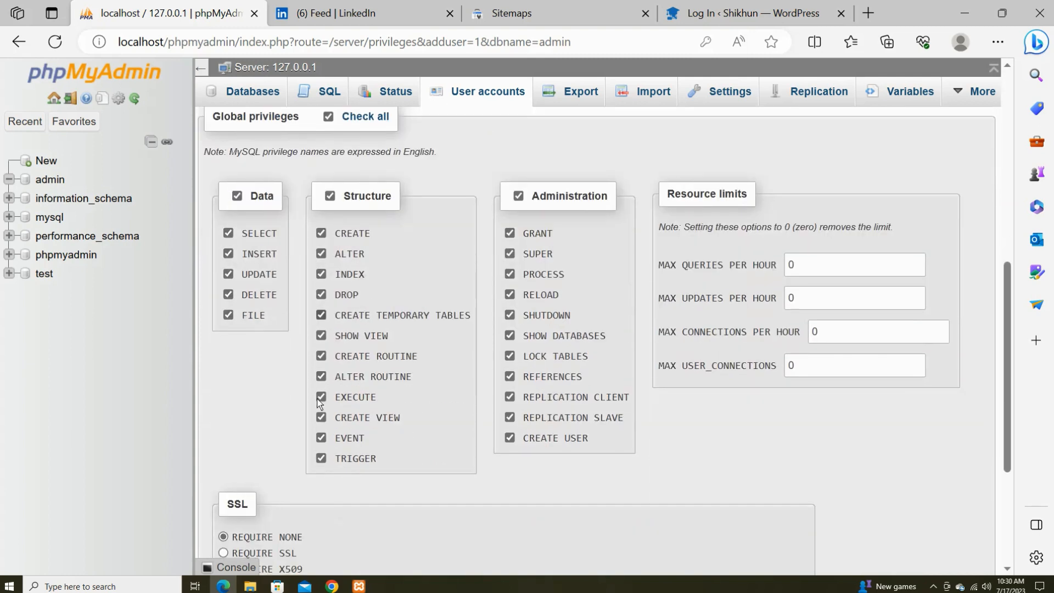
scroll(313, 406, down, 1)
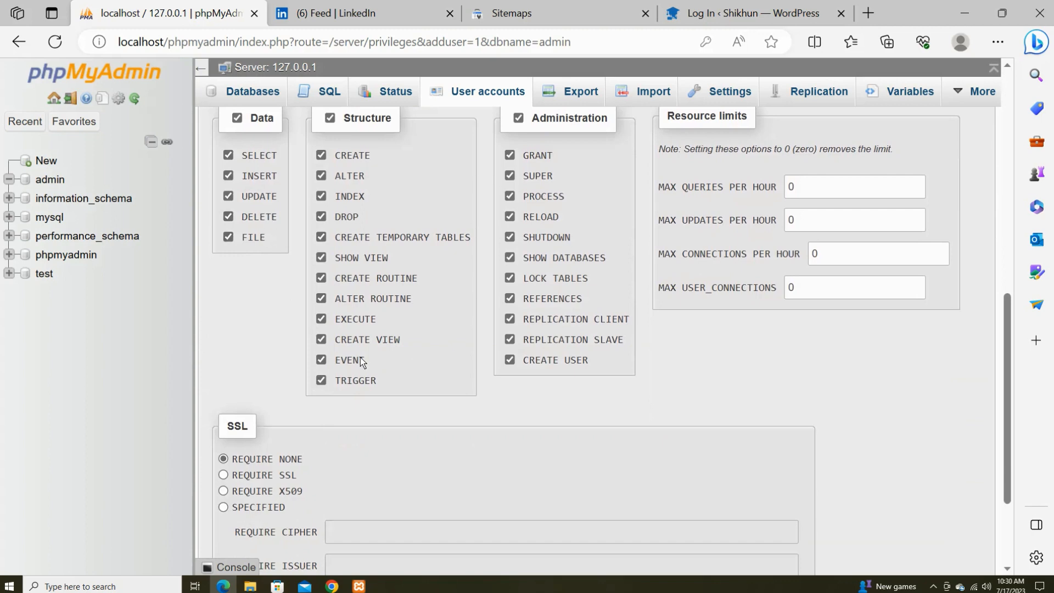
scroll(397, 384, down, 2)
scroll(395, 381, up, 4)
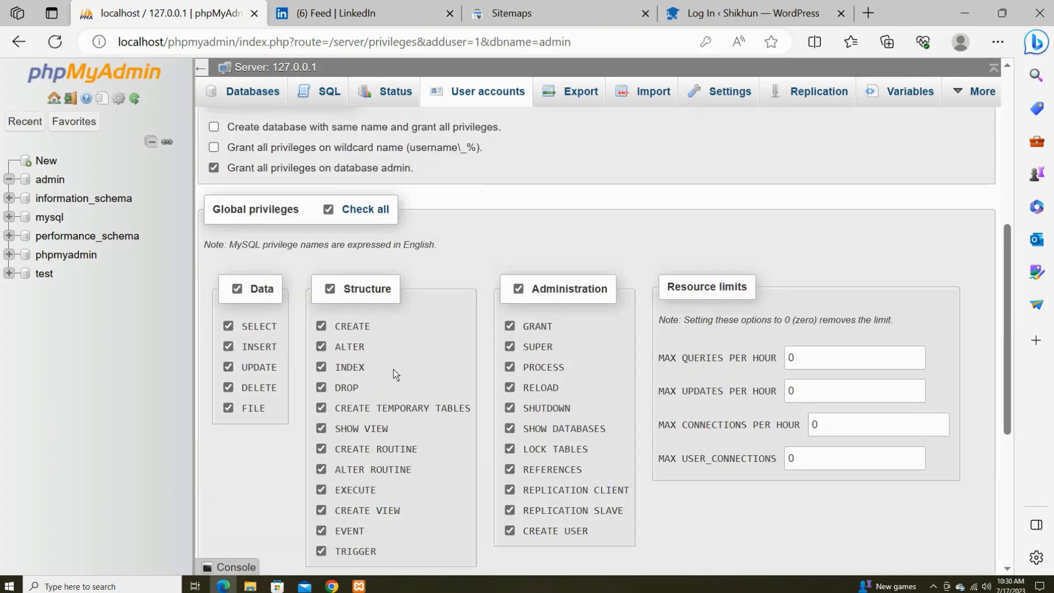
scroll(393, 374, up, 3)
scroll(384, 377, up, 2)
scroll(383, 379, down, 3)
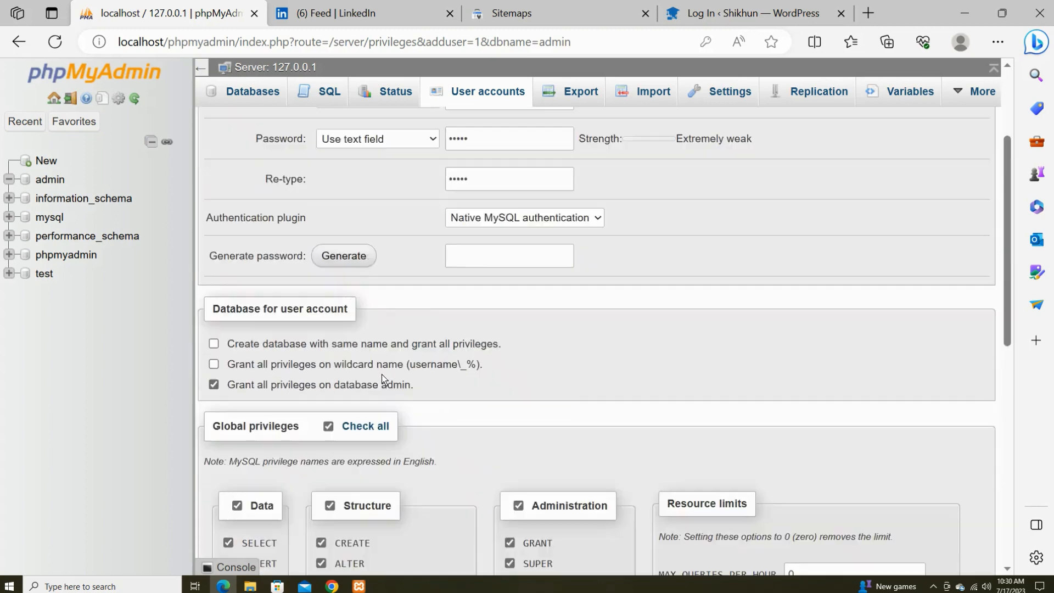
scroll(382, 378, down, 4)
scroll(370, 394, down, 5)
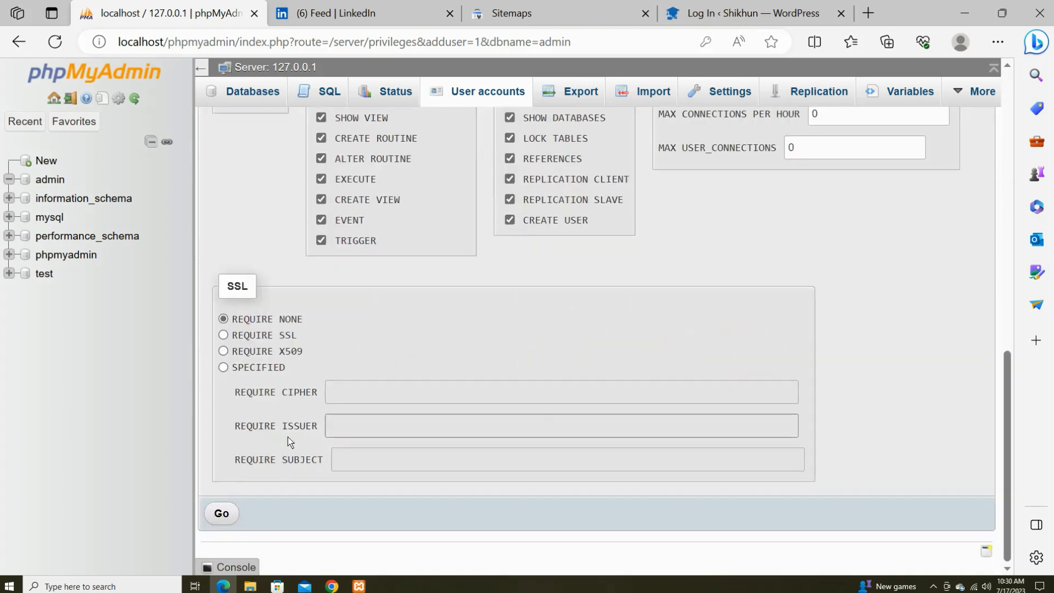
Create the admin user account, then load localhost/wppr to start the WordPress setup.
click(225, 514)
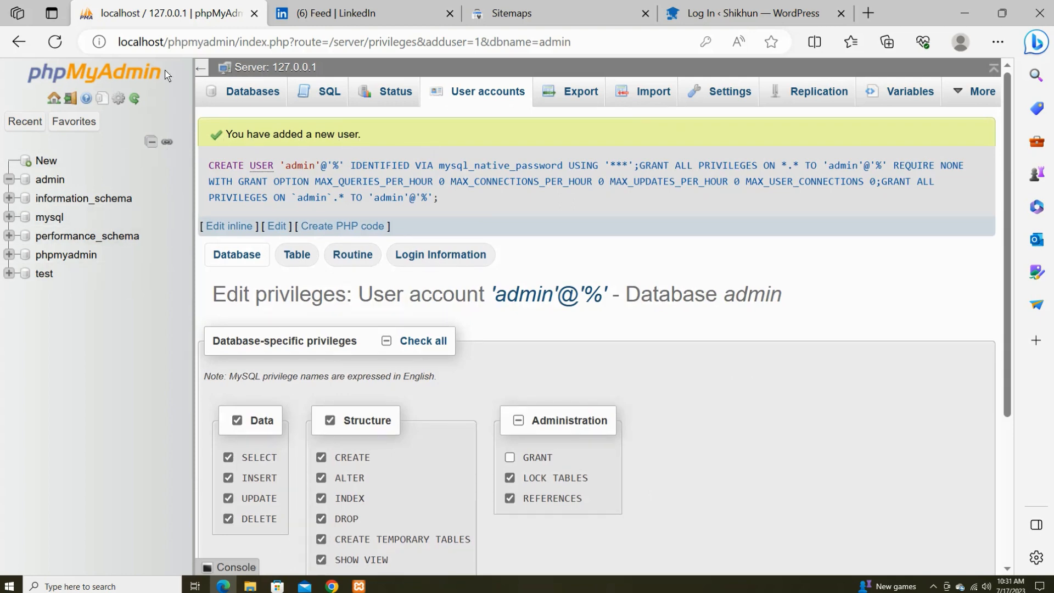
drag(169, 45, 663, 54)
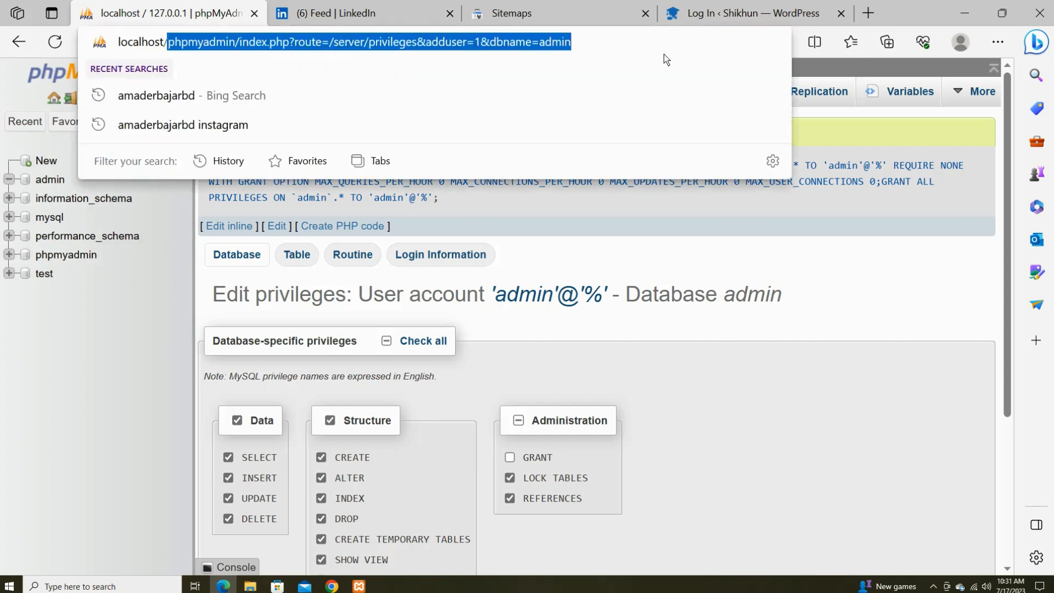
key(BackSpace)
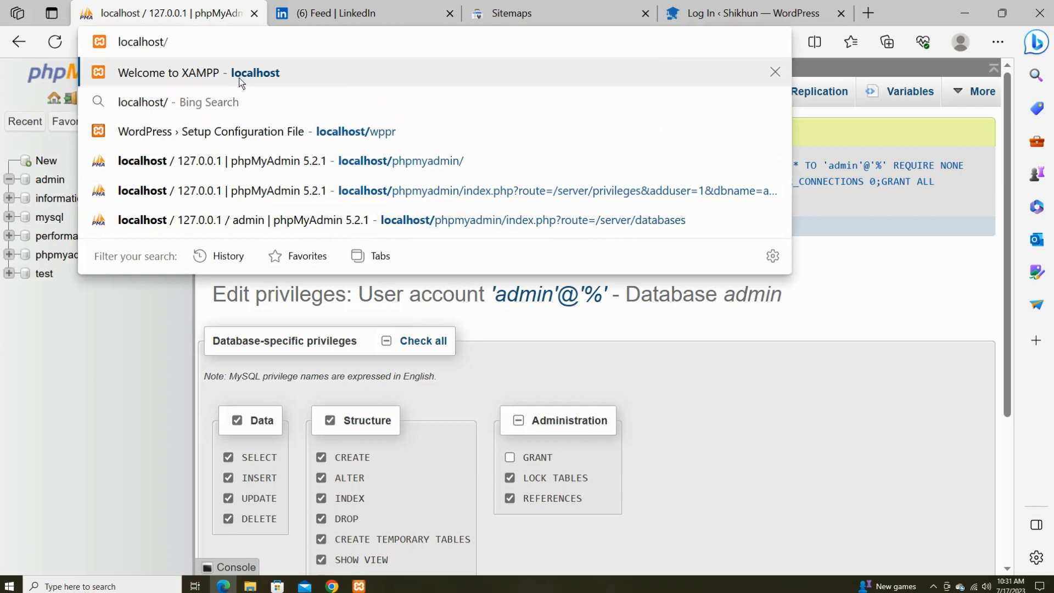
text(w)
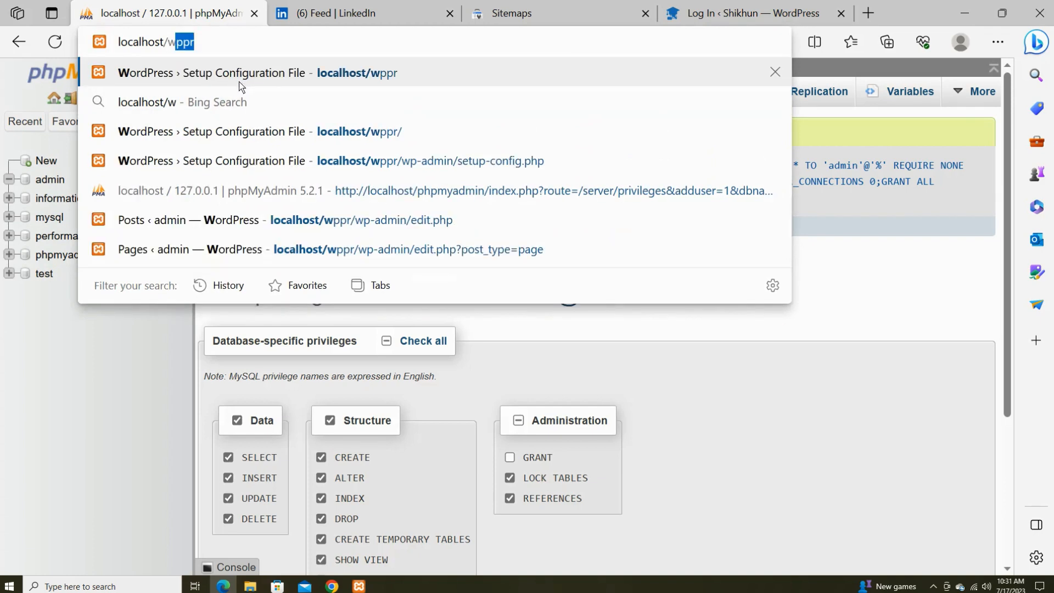
text(p)
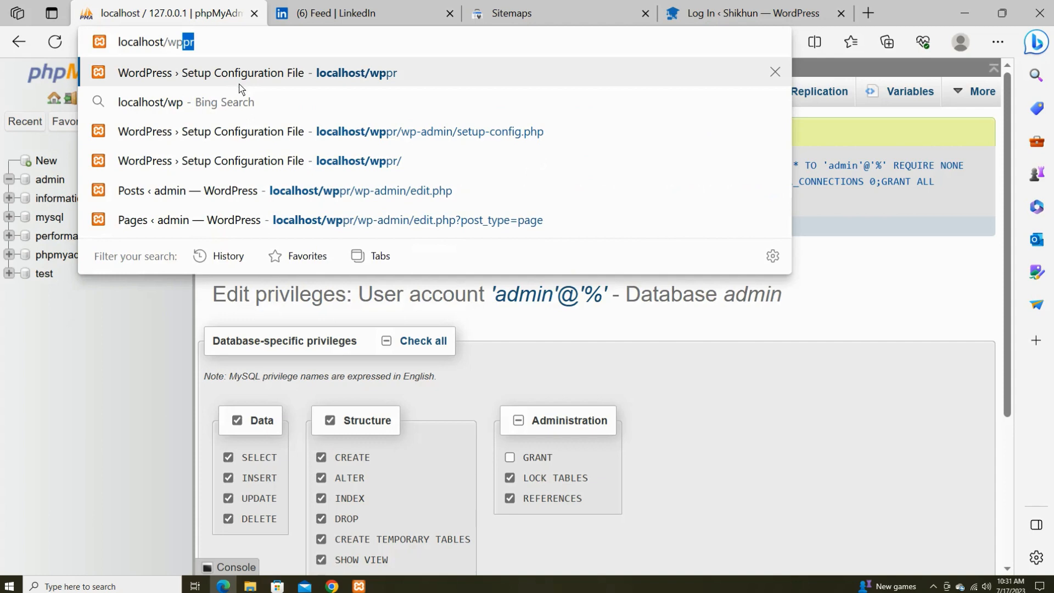
text(pr)
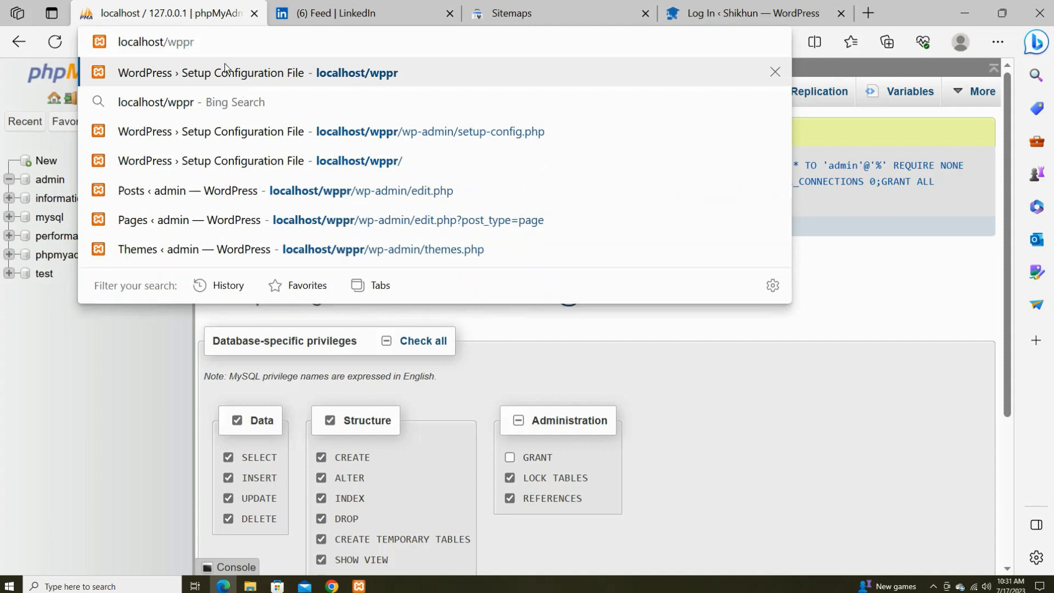
key(Return)
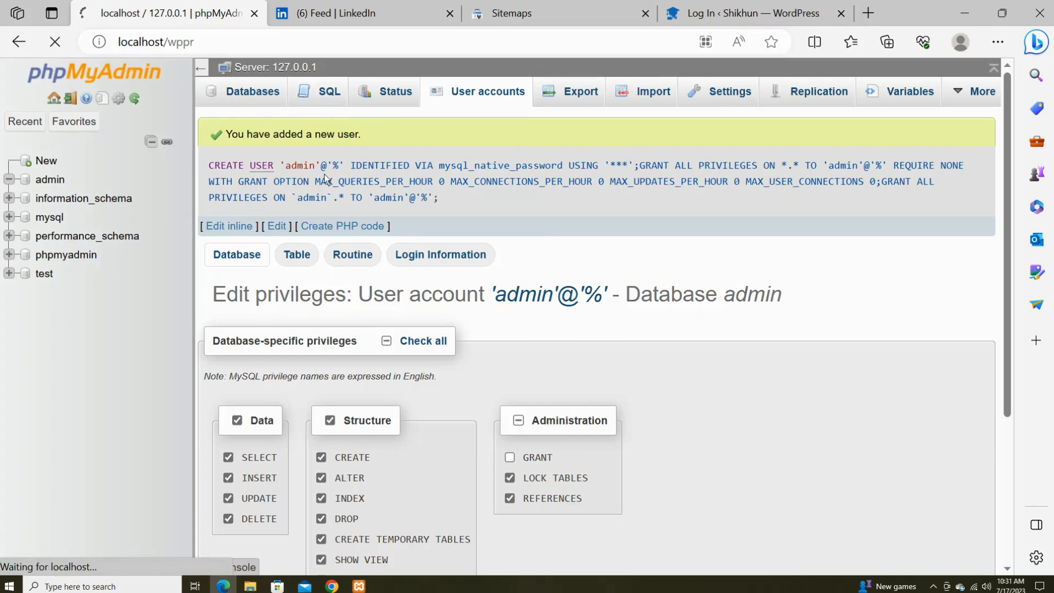
click(933, 586)
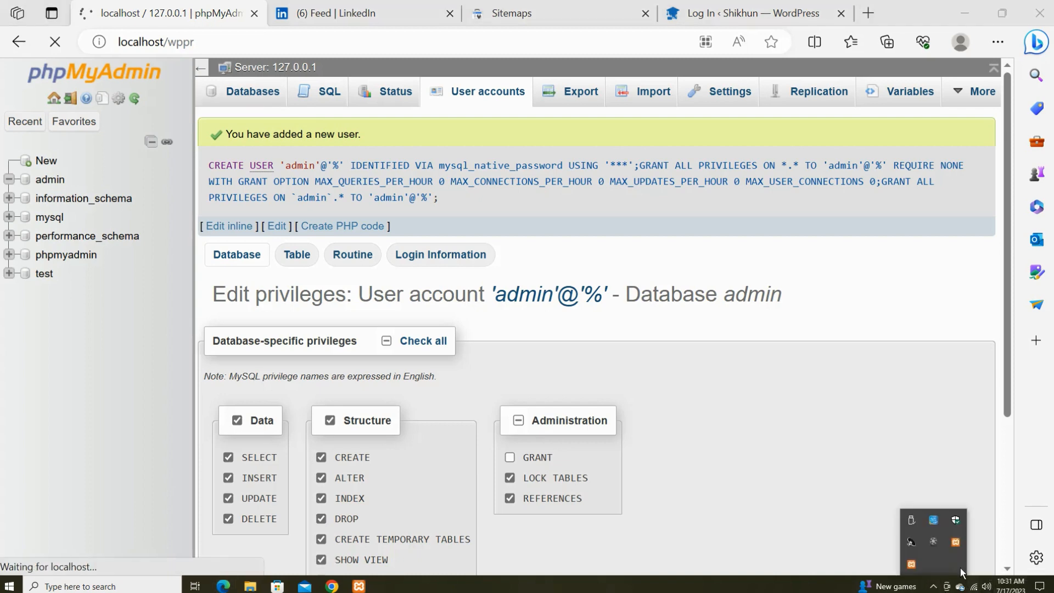
click(934, 541)
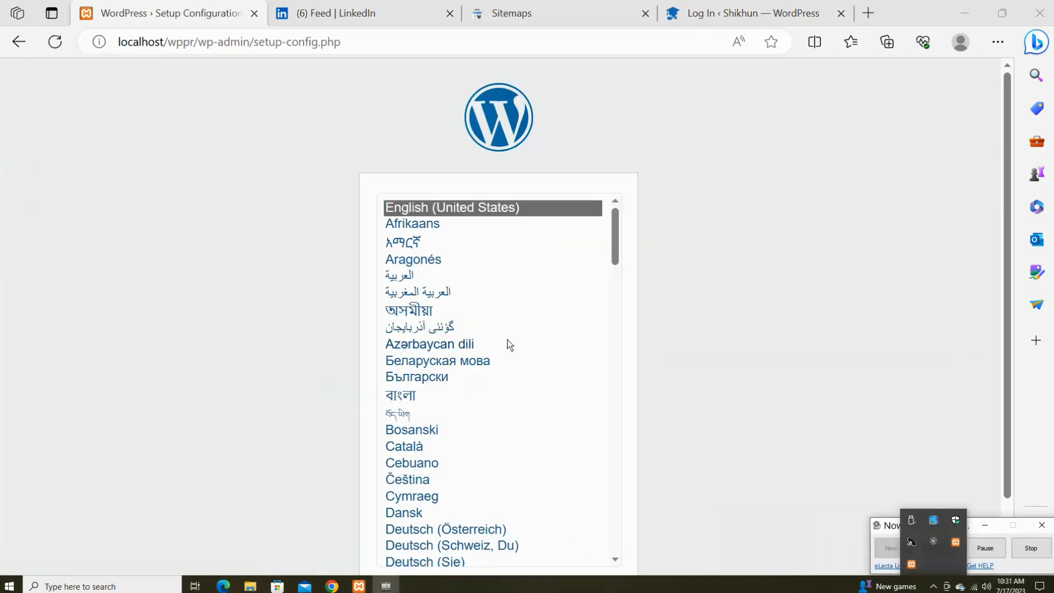
Keep English (United States) as the setup language and proceed past the WordPress welcome page.
click(203, 213)
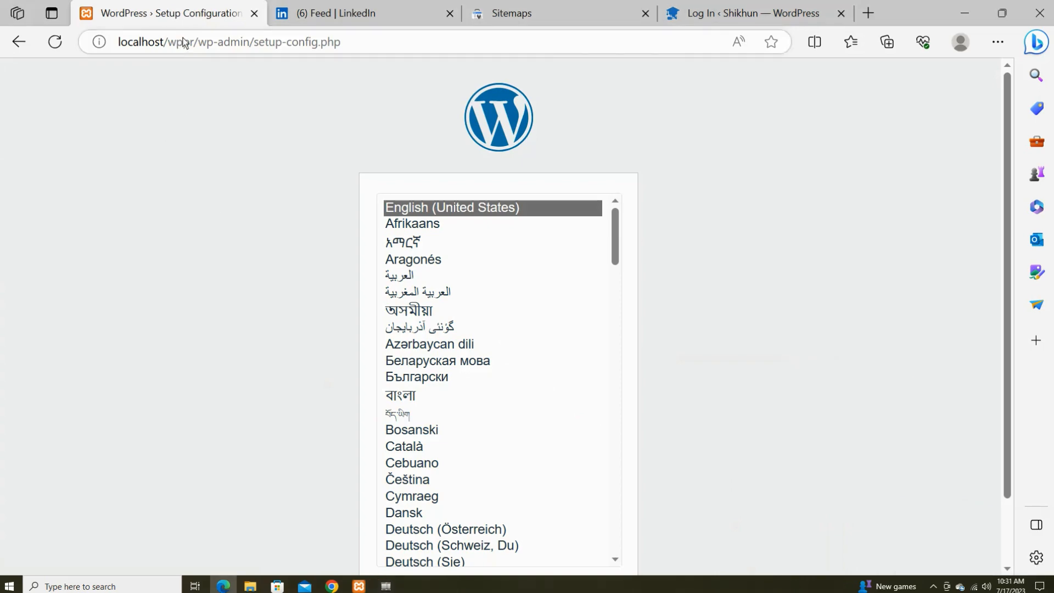
scroll(435, 298, down, 1)
scroll(486, 399, down, 3)
scroll(492, 364, up, 4)
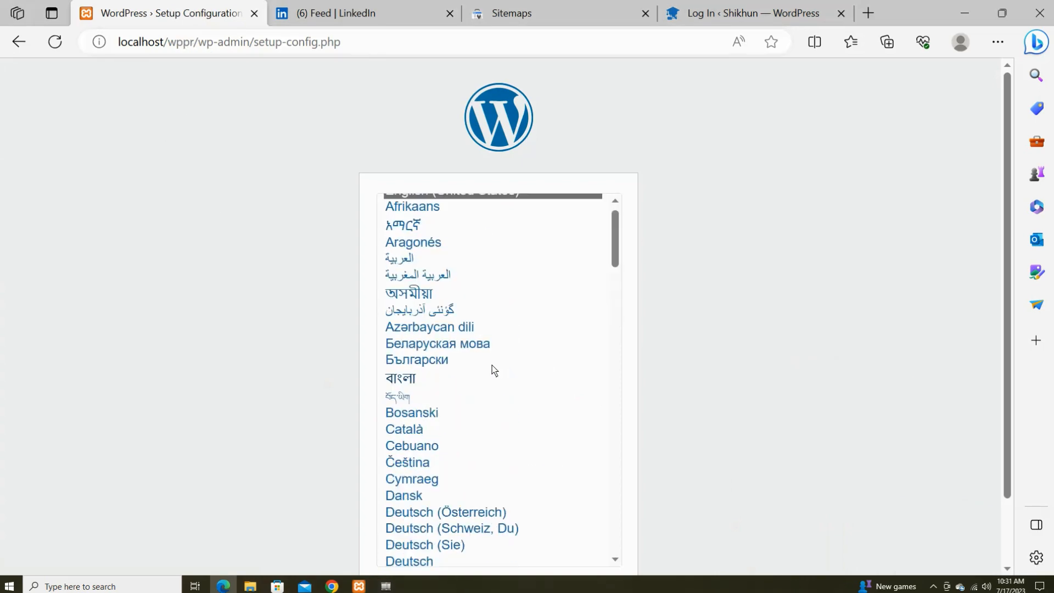
scroll(799, 266, down, 2)
click(582, 519)
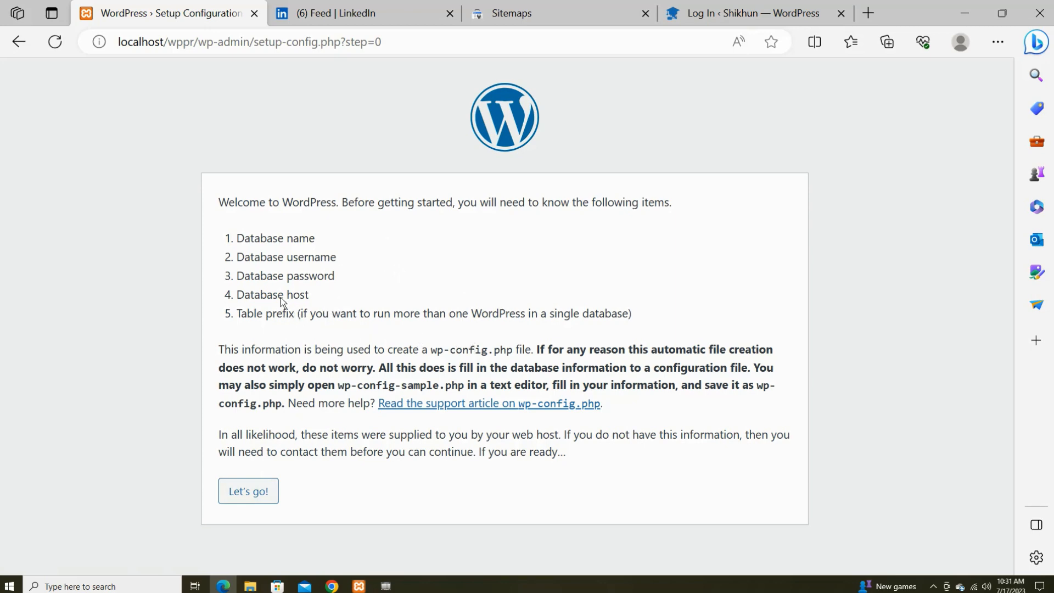
click(247, 490)
Fill in database name admin and username admin, enter the database password, and submit.
click(398, 247)
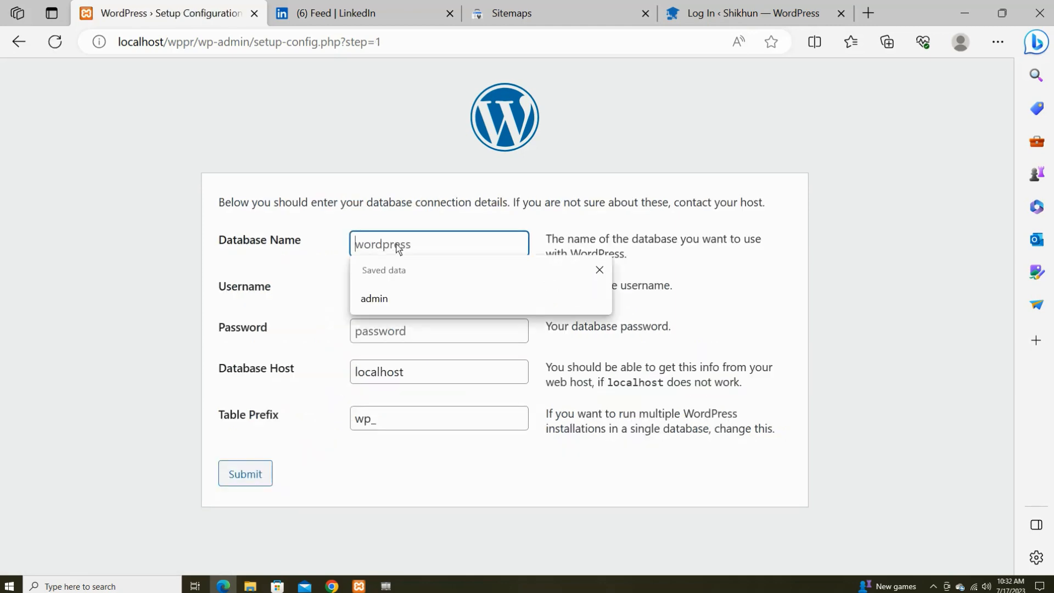
click(408, 297)
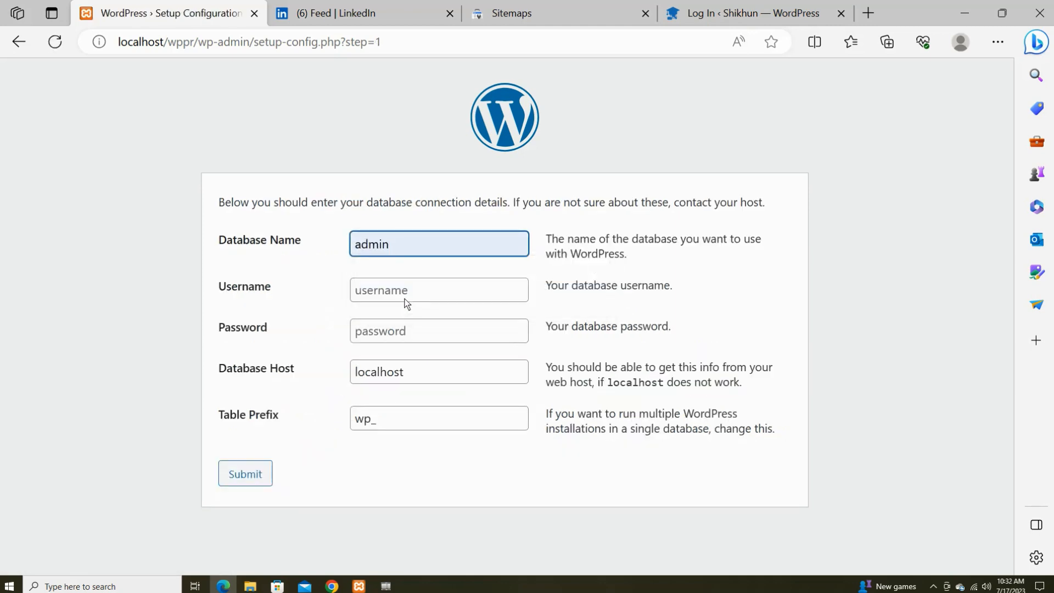
click(409, 292)
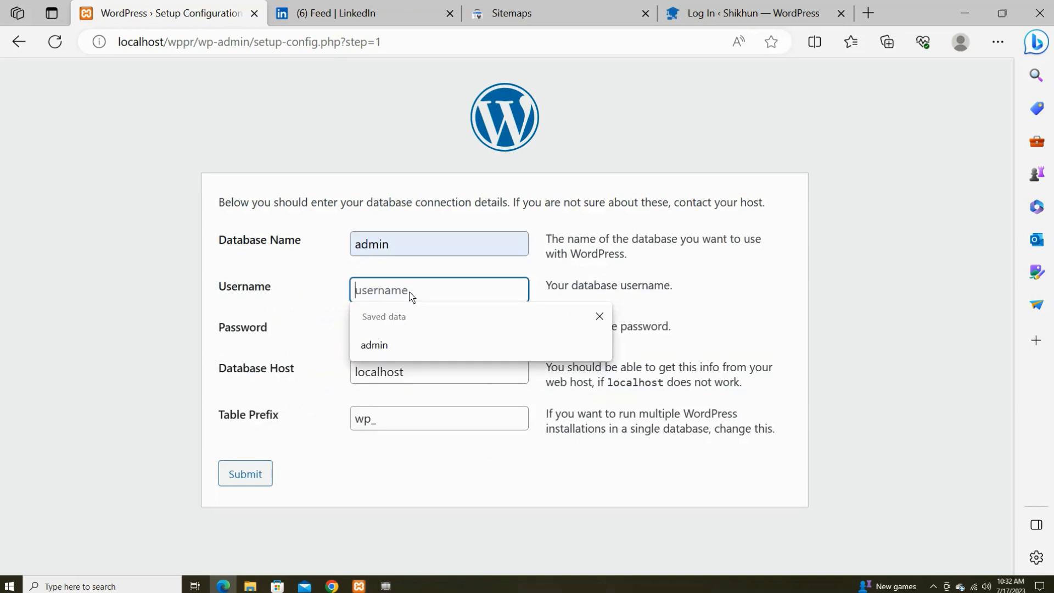
click(400, 345)
click(409, 331)
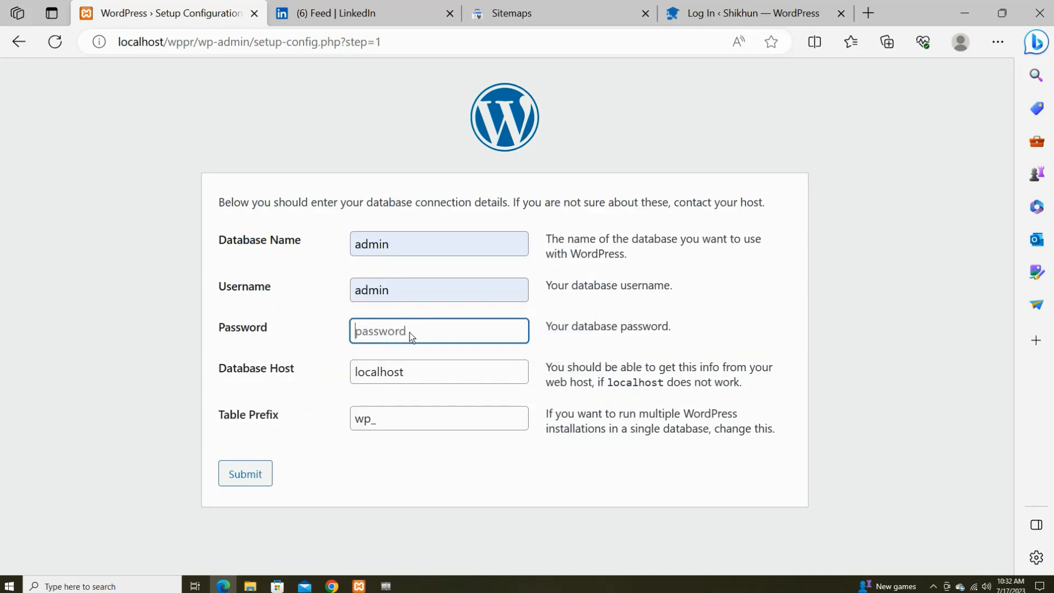
text(admin)
click(256, 479)
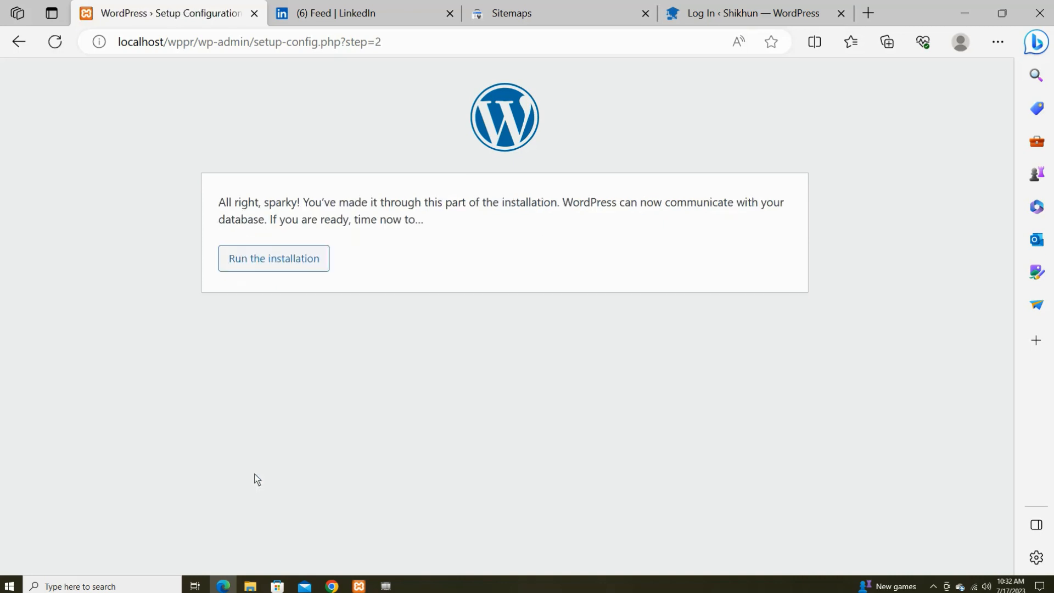
Start the WordPress installation and fill Site Title and Username with admin.
click(301, 263)
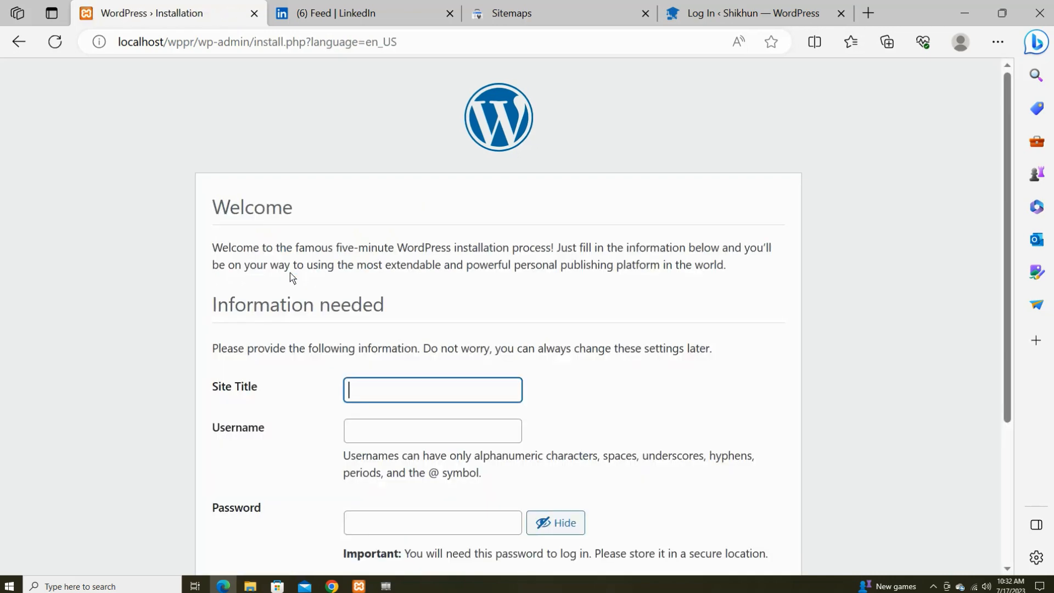
scroll(275, 278, down, 4)
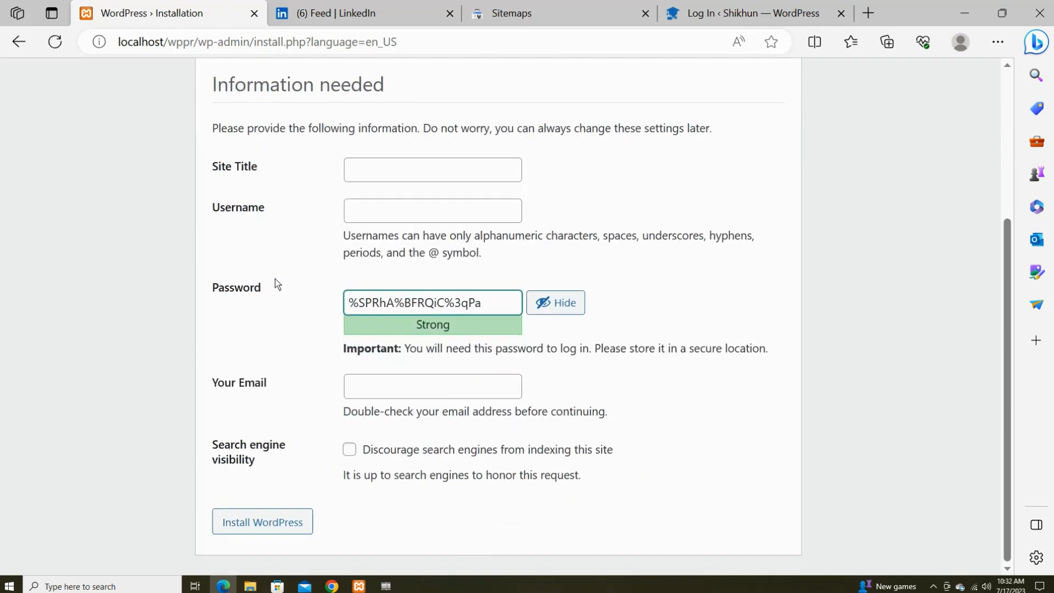
click(409, 177)
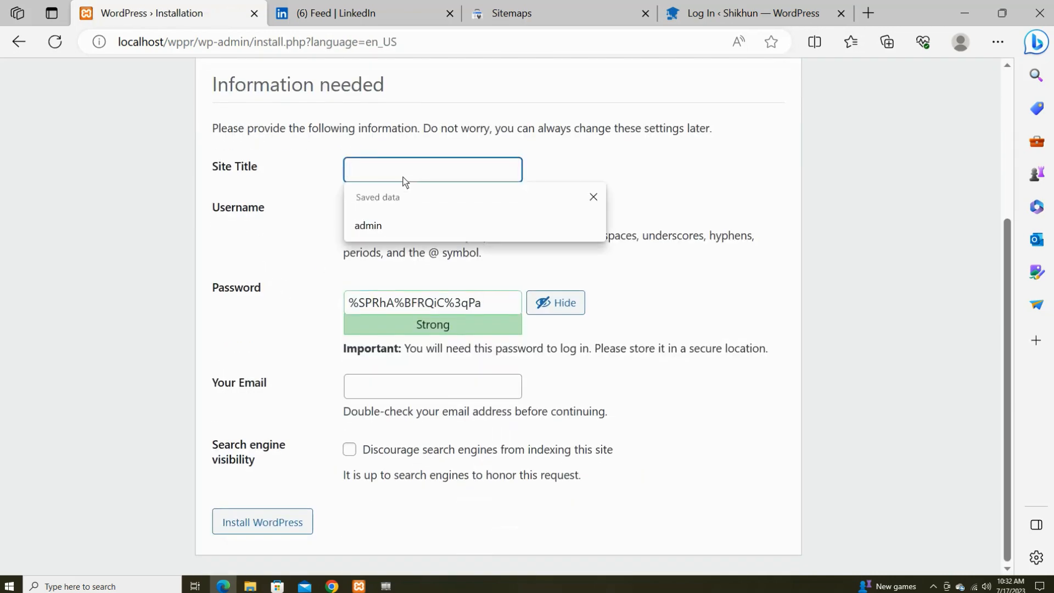
click(399, 227)
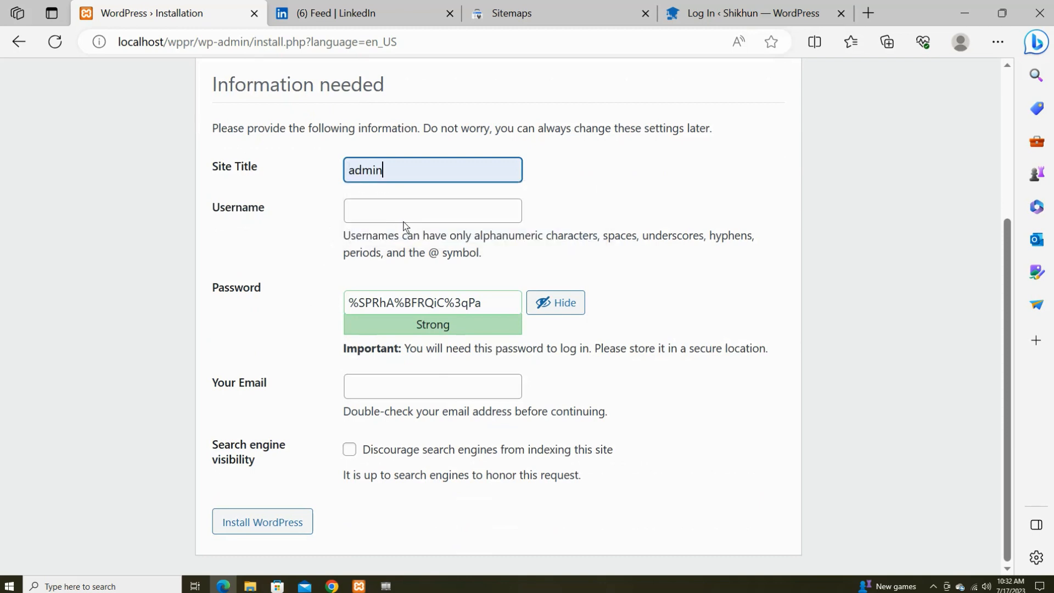
click(406, 218)
click(405, 268)
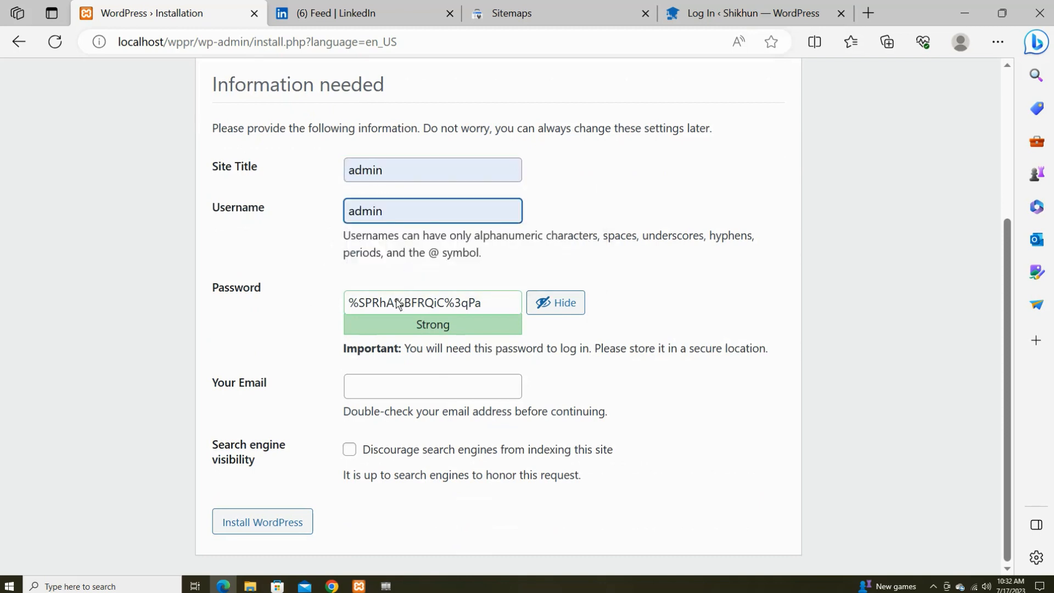
Replace the generated password with the account password and confirm using a weak password.
triple_click(411, 300)
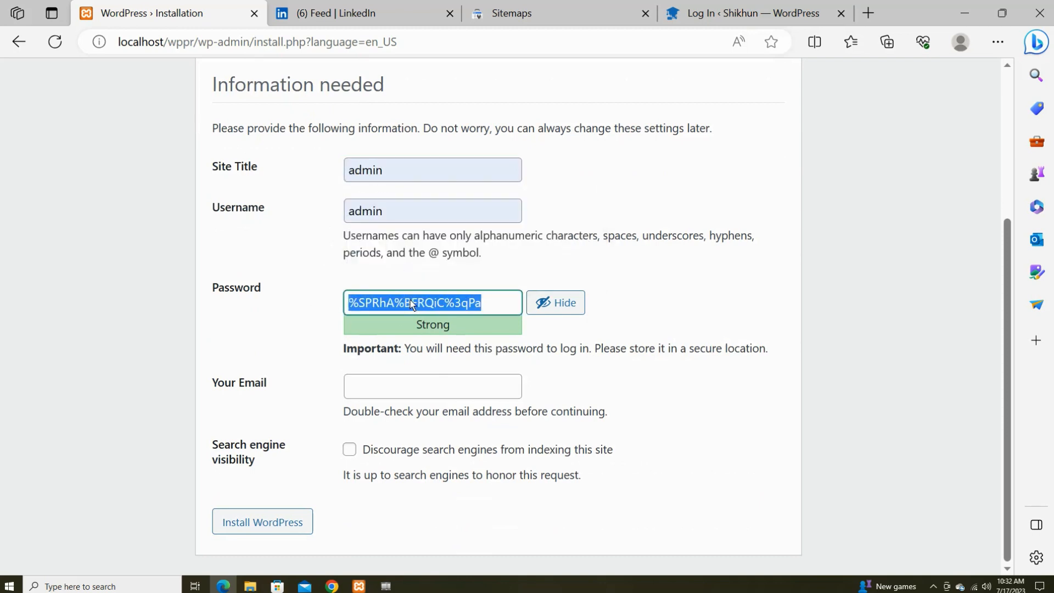
text(admio)
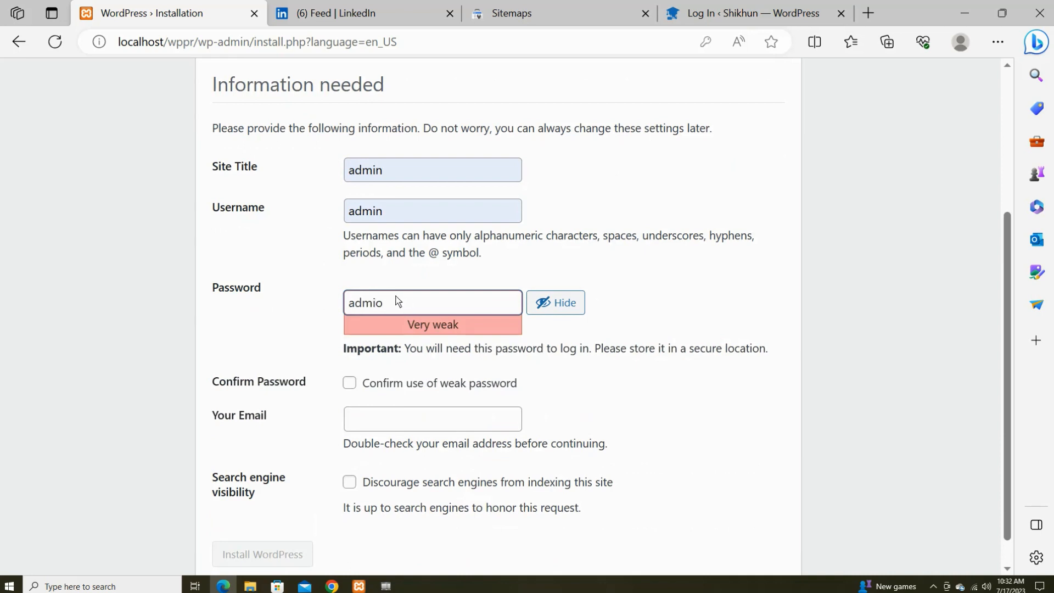
text(n)
key(BackSpace)
key(BackSpace)
text(n)
click(349, 383)
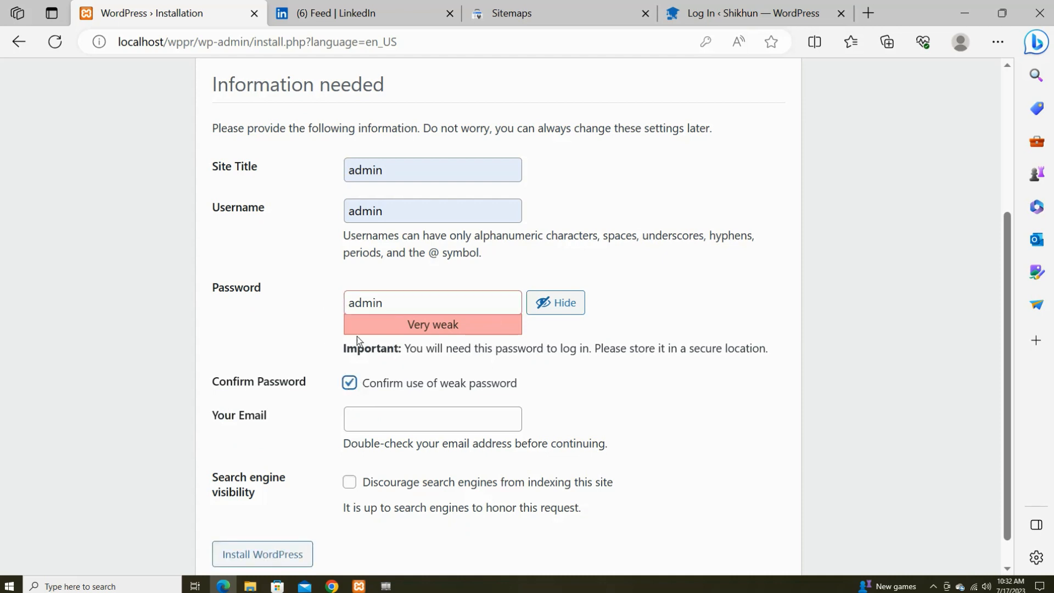
Fill in the admin e-mail address from saved suggestions and install WordPress.
scroll(363, 344, down, 1)
click(375, 388)
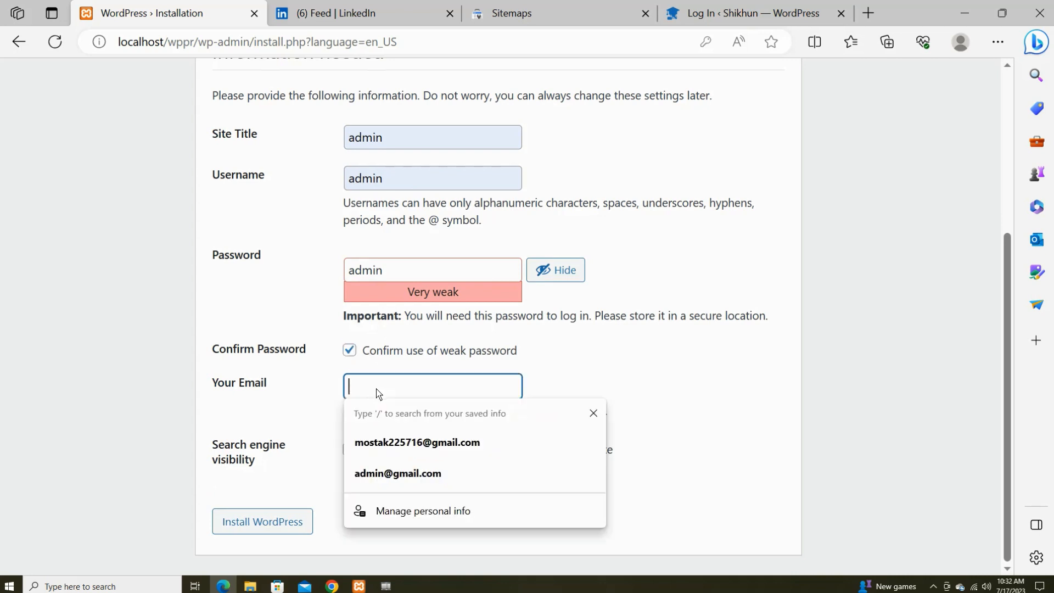
click(419, 472)
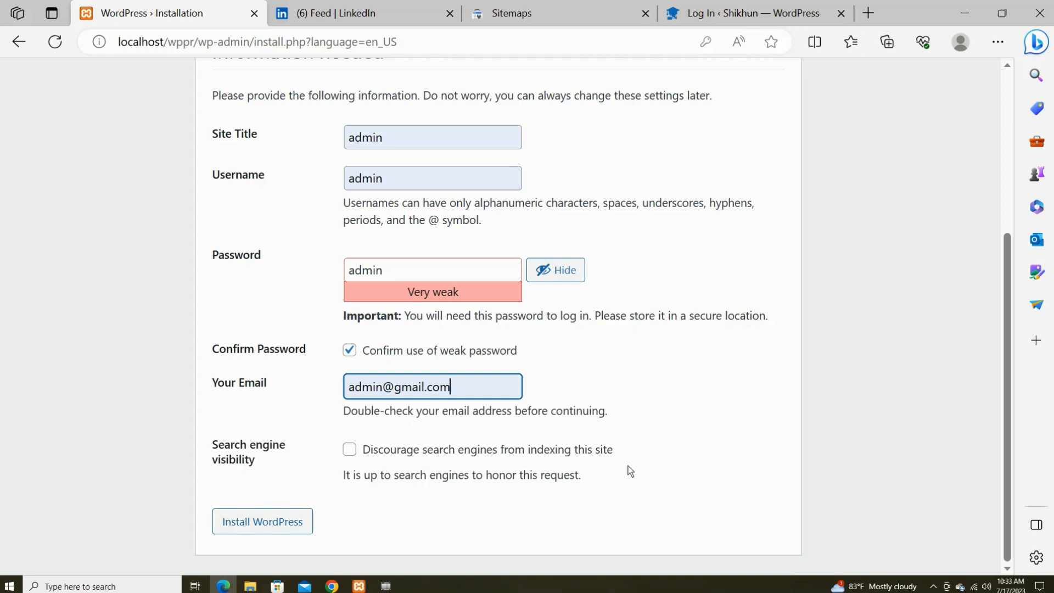
click(243, 521)
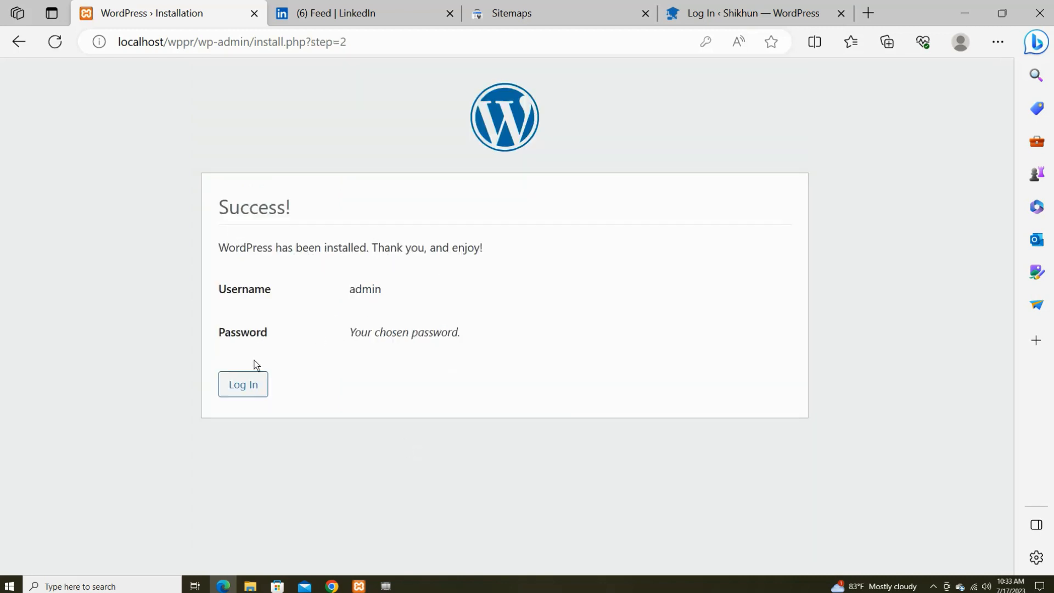
Go to the login page and enter admin as the username, trimming the saved e-mail.
click(245, 387)
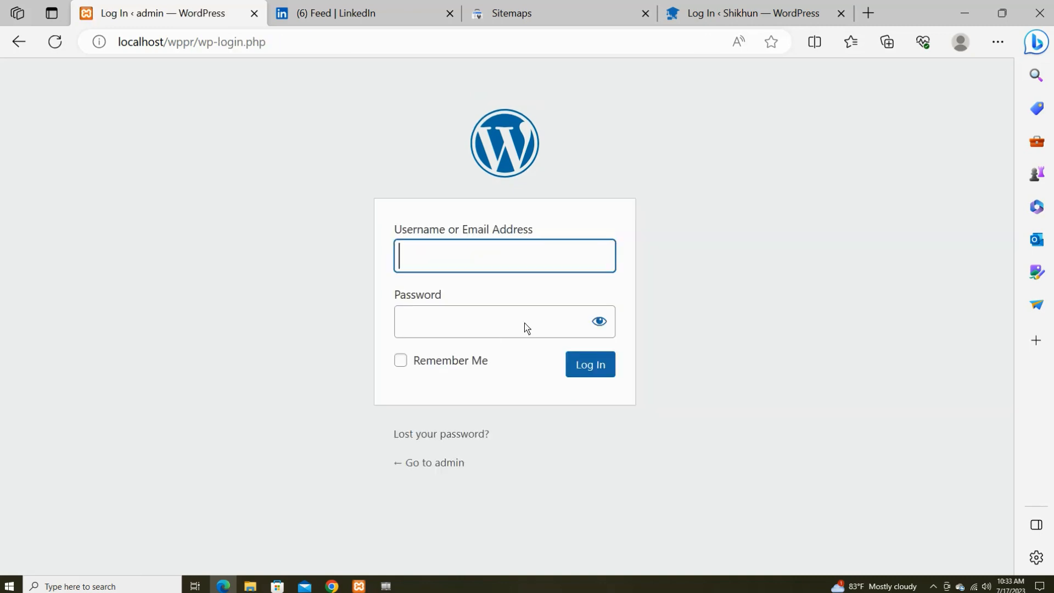
click(512, 257)
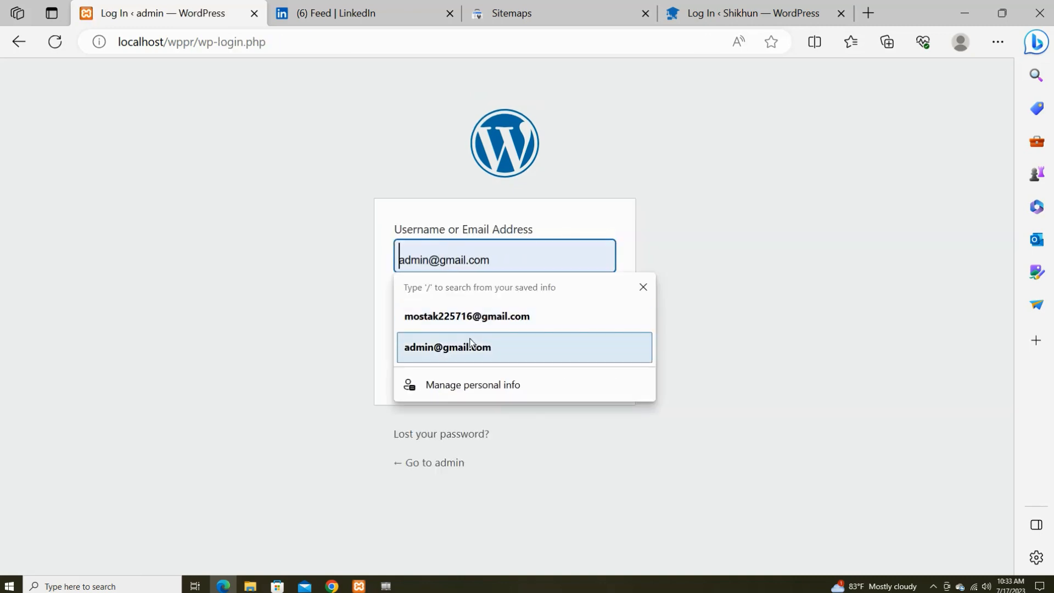
click(327, 314)
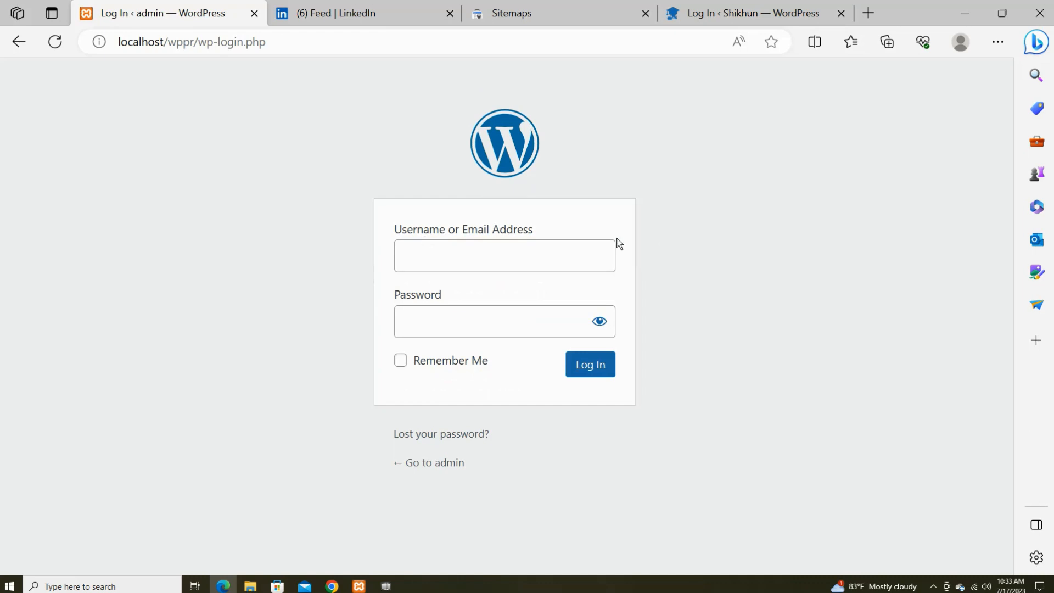
click(493, 255)
click(483, 347)
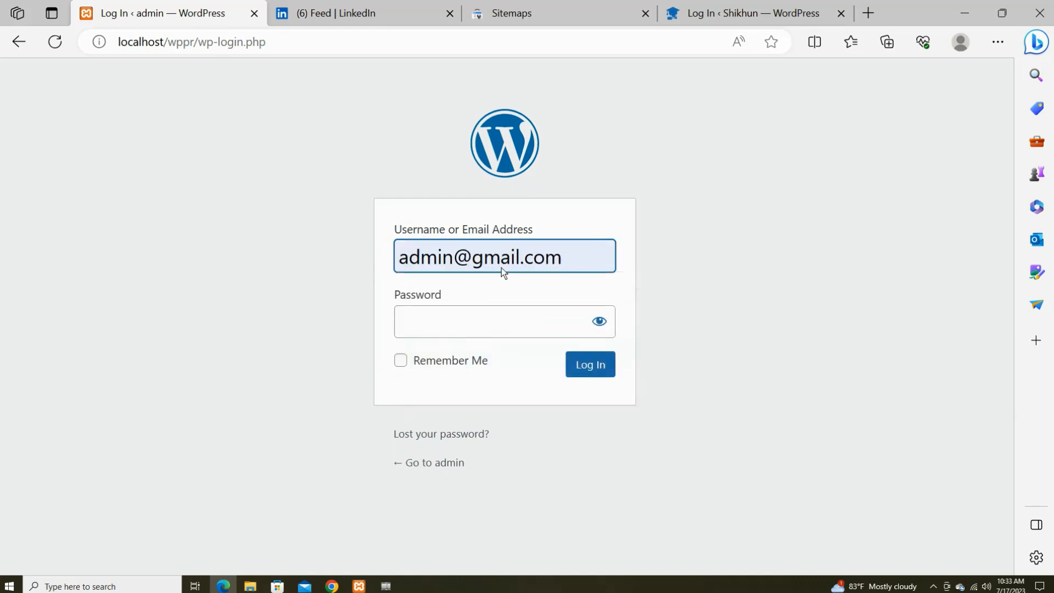
drag(453, 258, 745, 297)
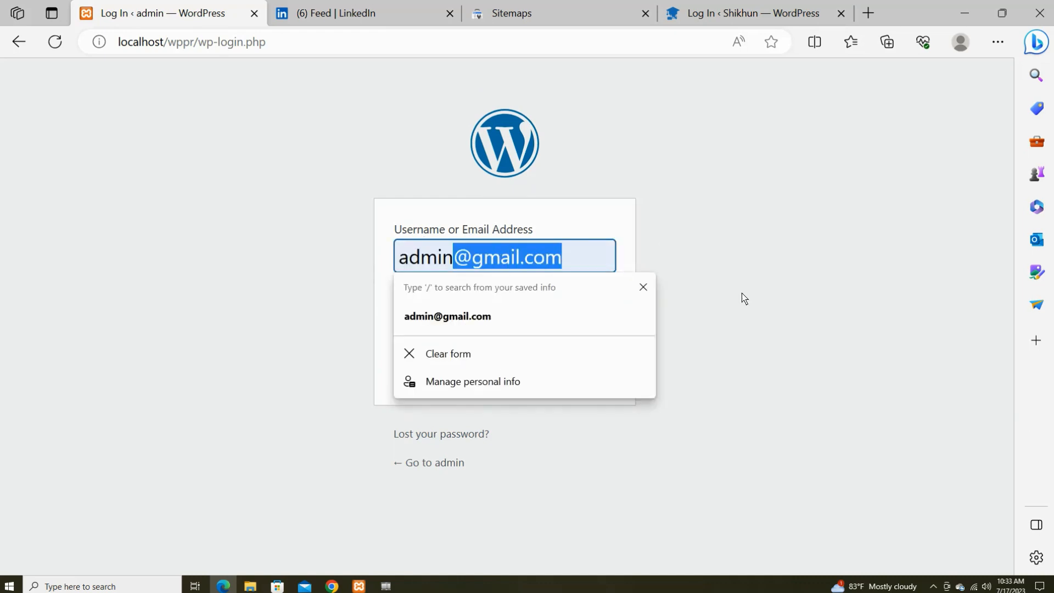
key(BackSpace)
Enter the account password, reveal it in plain text, and log in to the dashboard.
click(351, 308)
click(465, 328)
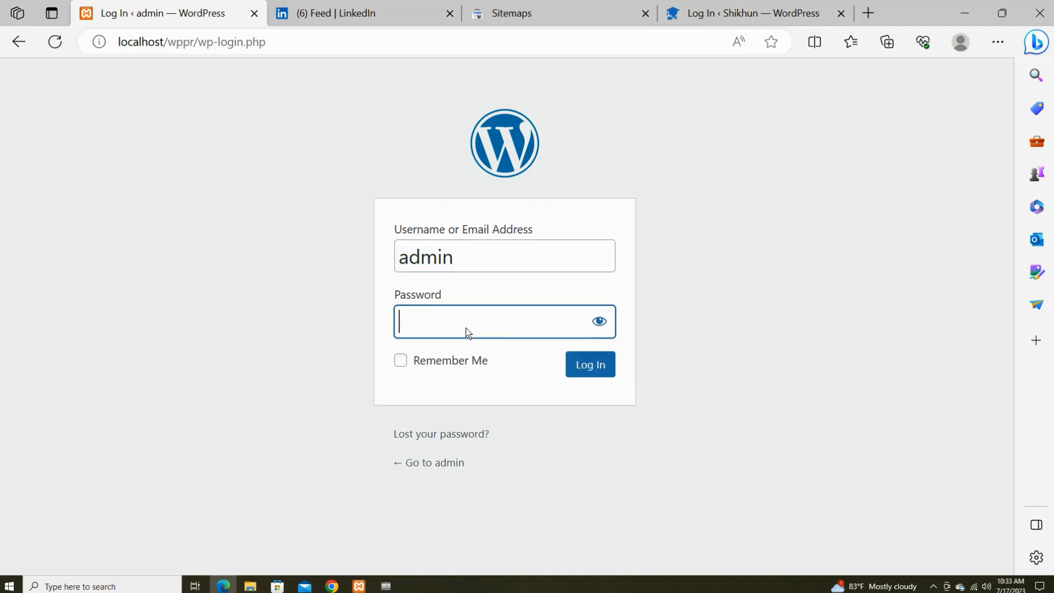
text(admin)
click(599, 321)
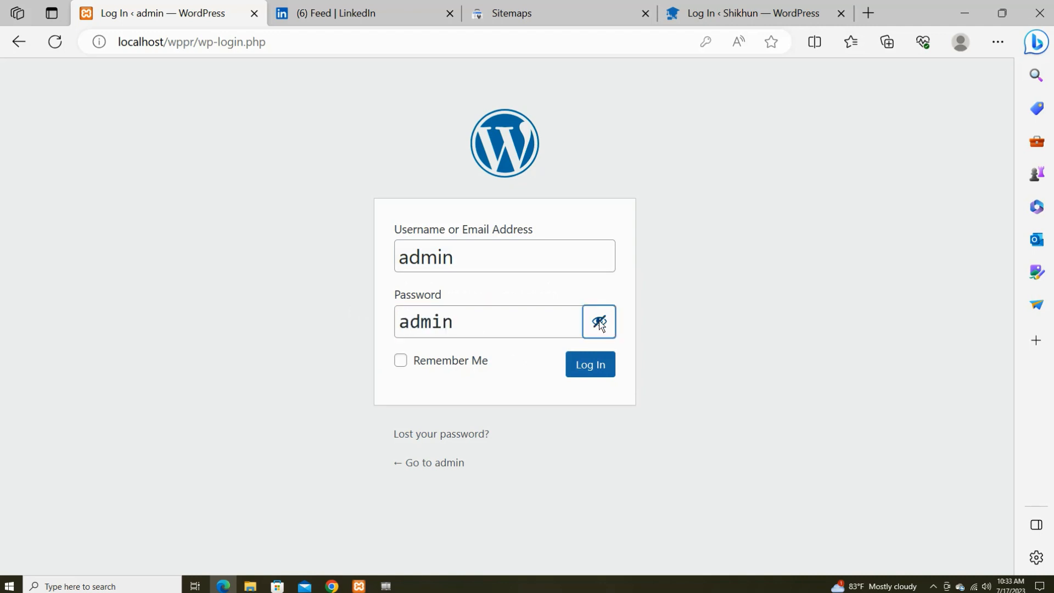
click(596, 367)
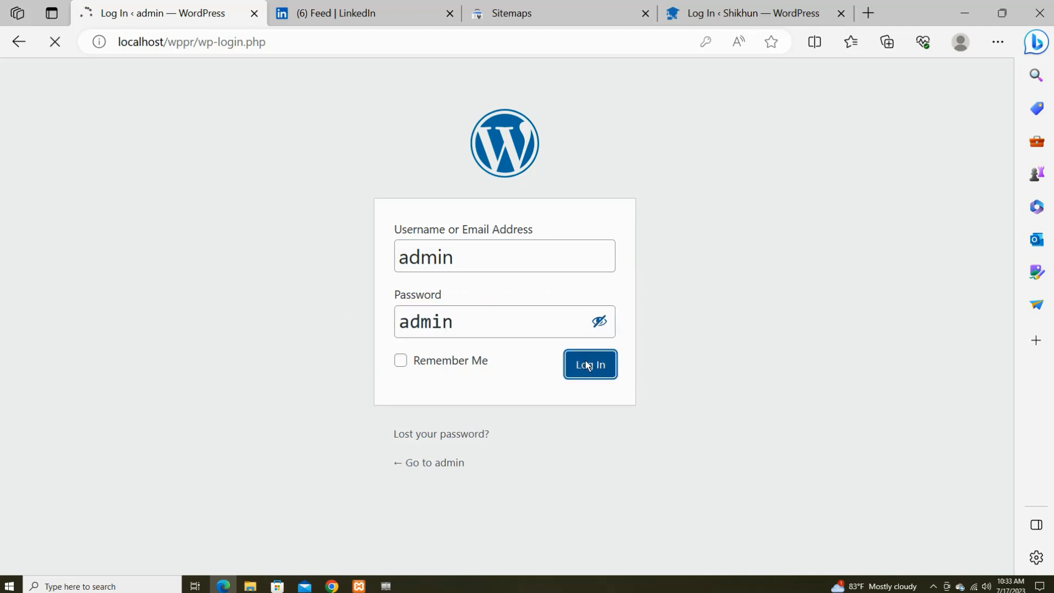